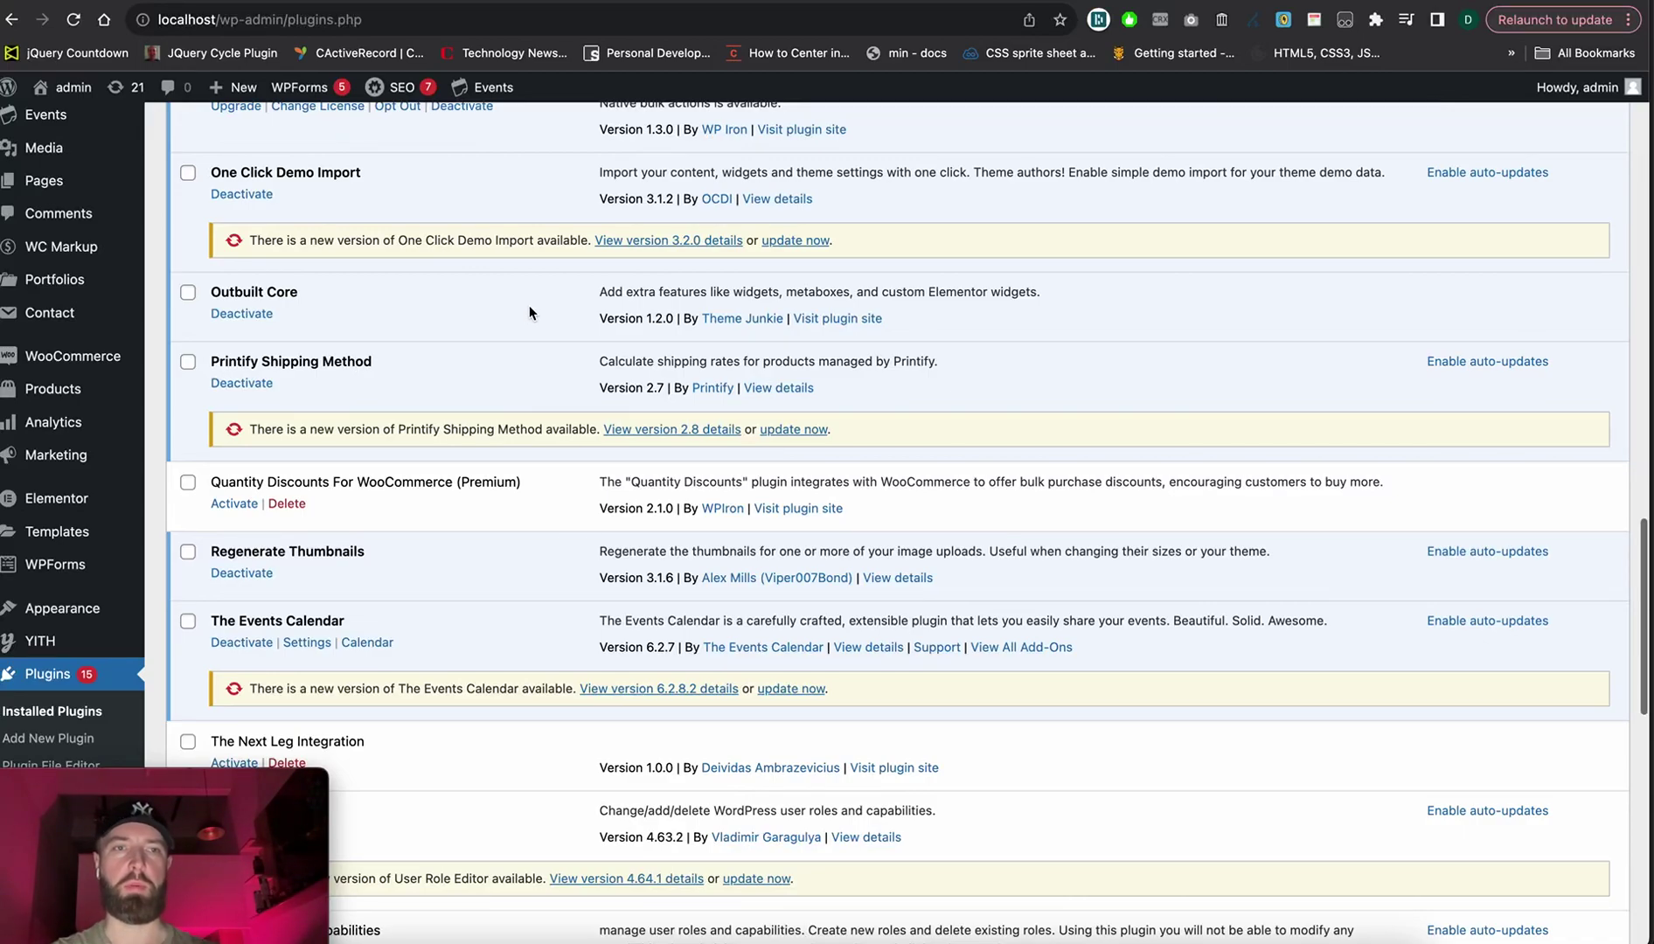
Activate the inactive Quantity Discounts For WooCommerce (Premium) plugin in the Plugins list.
{"action": "left_click_drag", "start_coordinate": [212, 481], "coordinate": [576, 474]}
{"action": "left_click", "coordinate": [575, 474]}
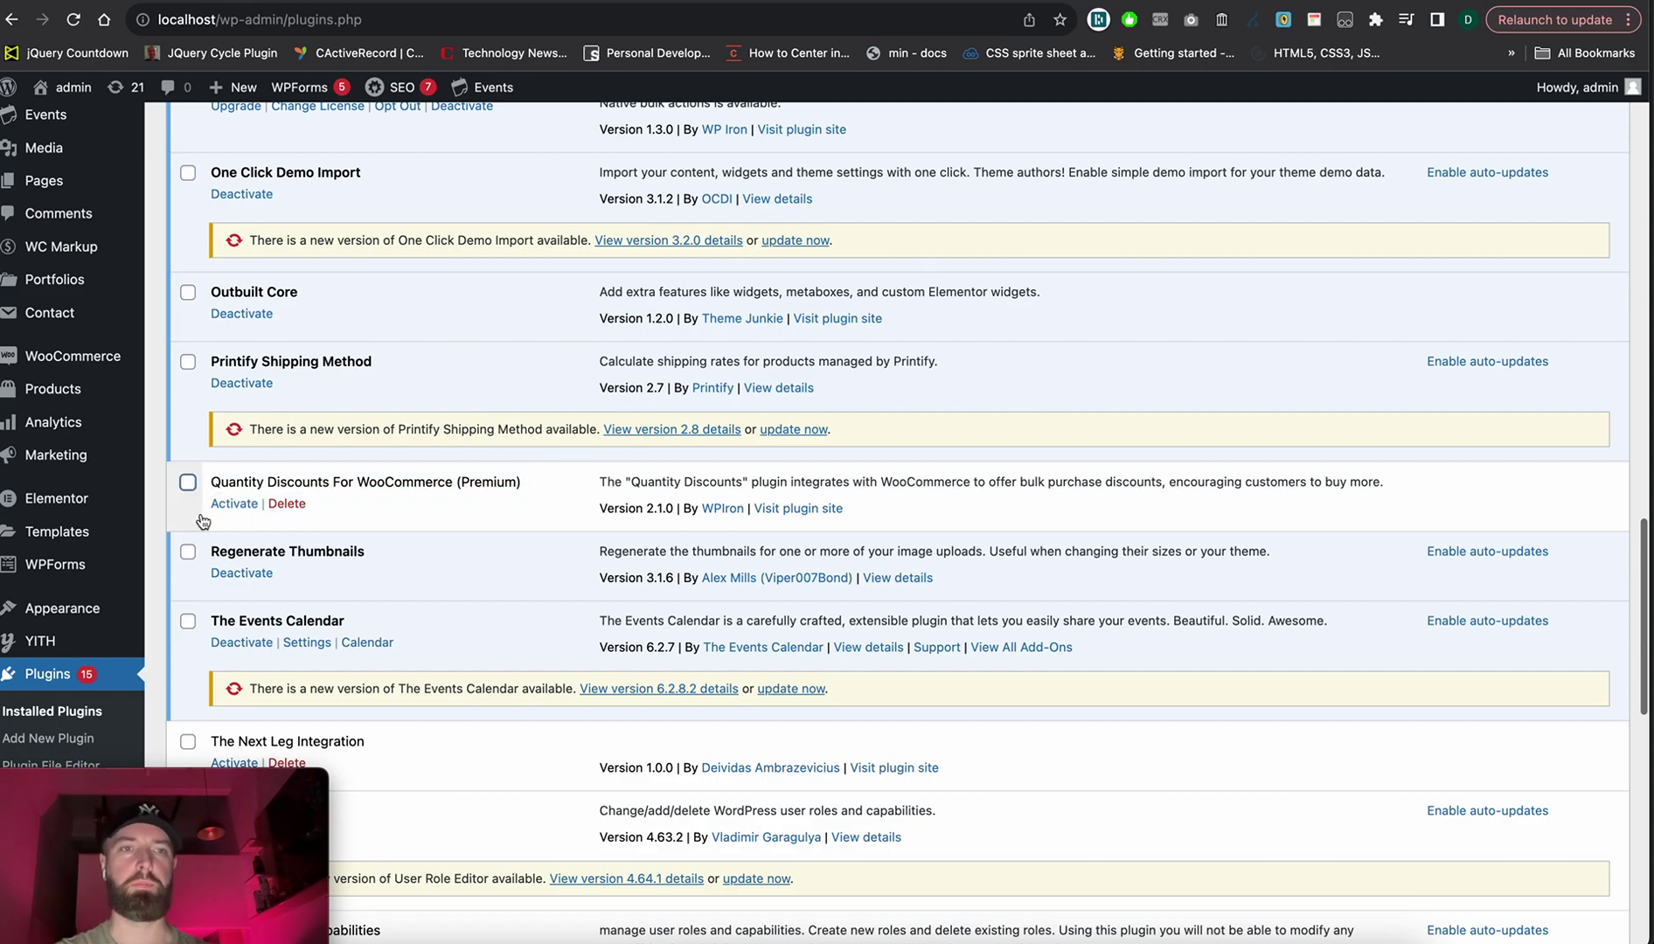
{"action": "left_click", "coordinate": [233, 505]}
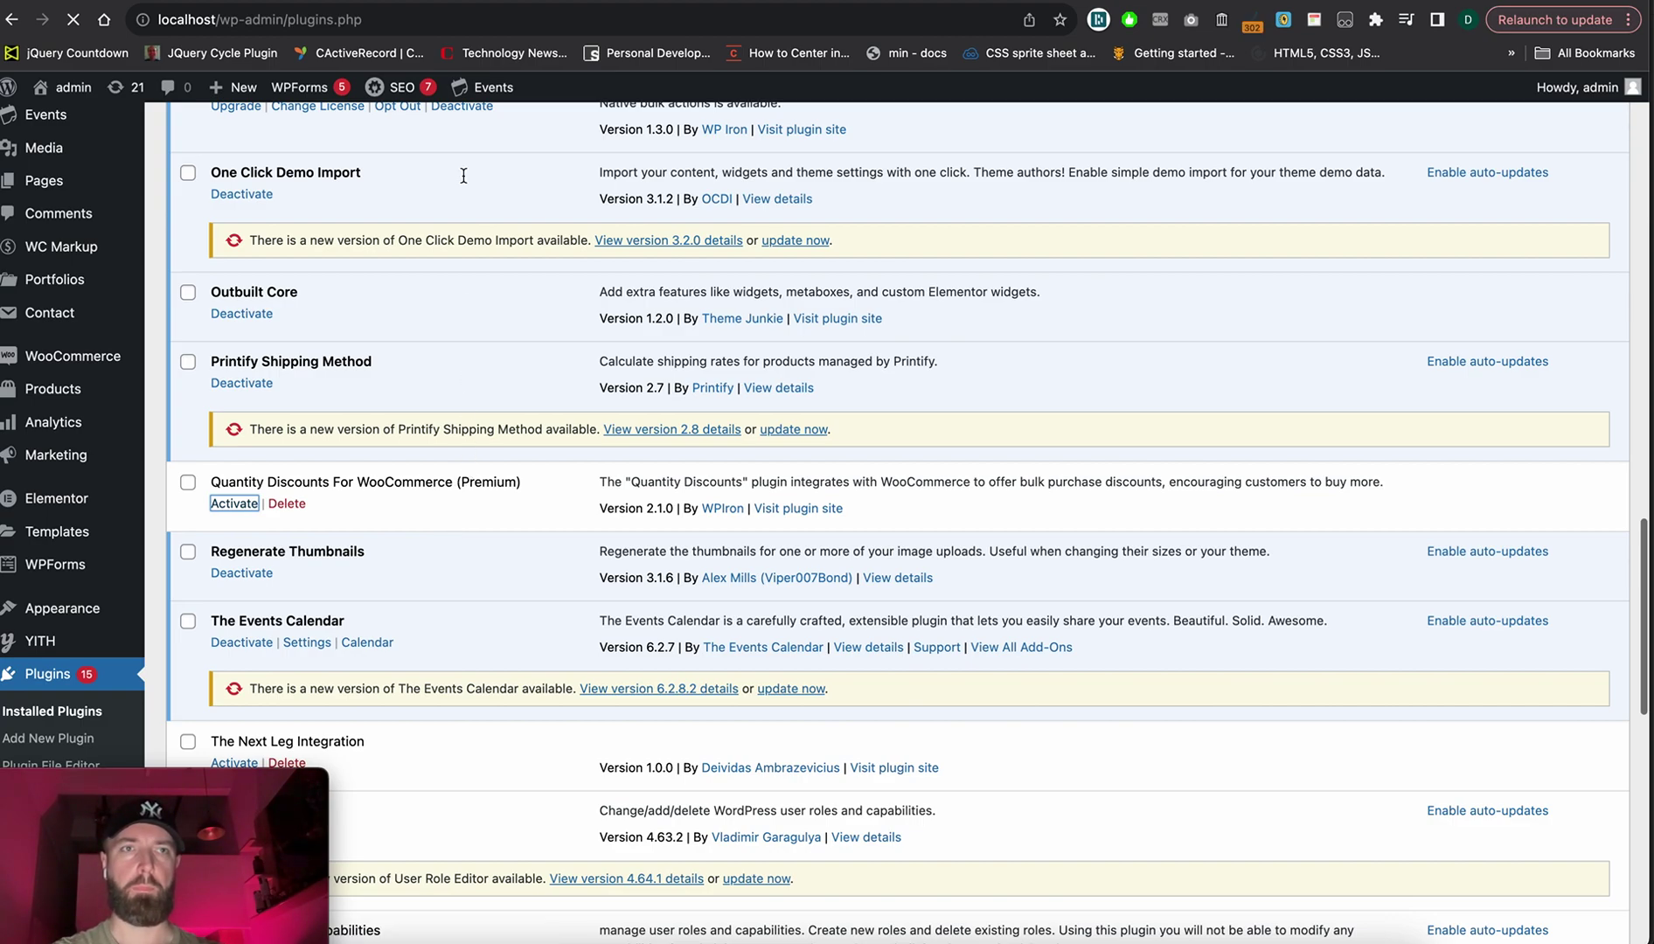
Confirm the plugin now shows Deactivate | Settings, then go to Products > All Products.
{"action": "scroll", "coordinate": [440, 261], "scroll_direction": "down", "scroll_amount": 15}
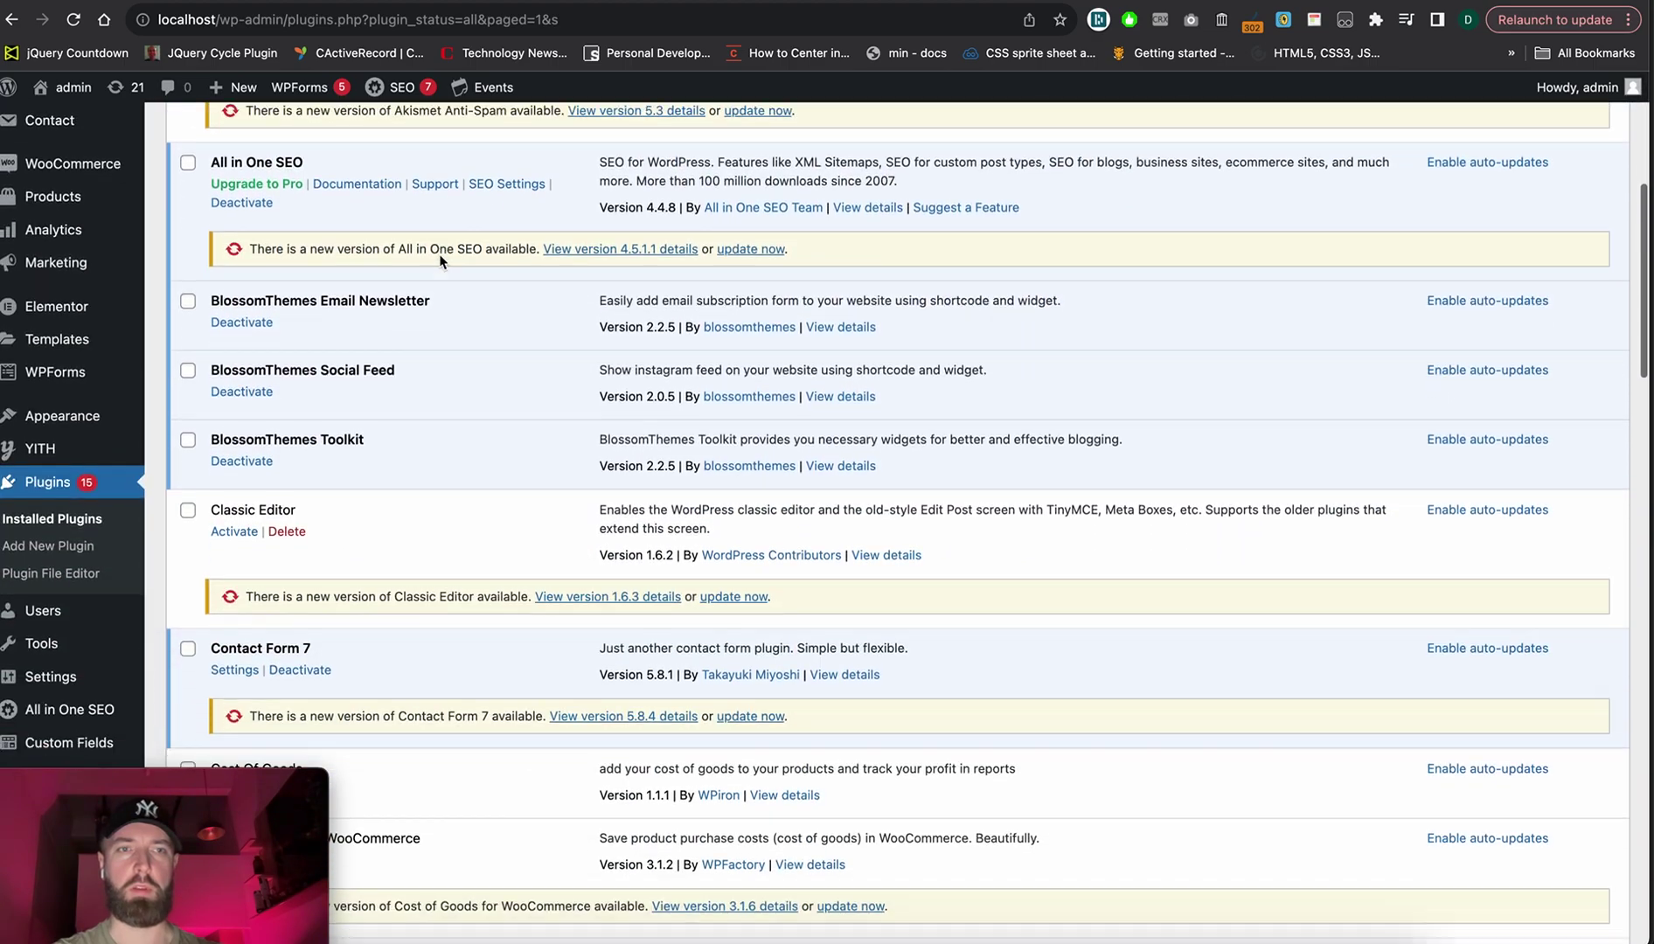
{"action": "scroll", "coordinate": [440, 258], "scroll_direction": "down", "scroll_amount": 6}
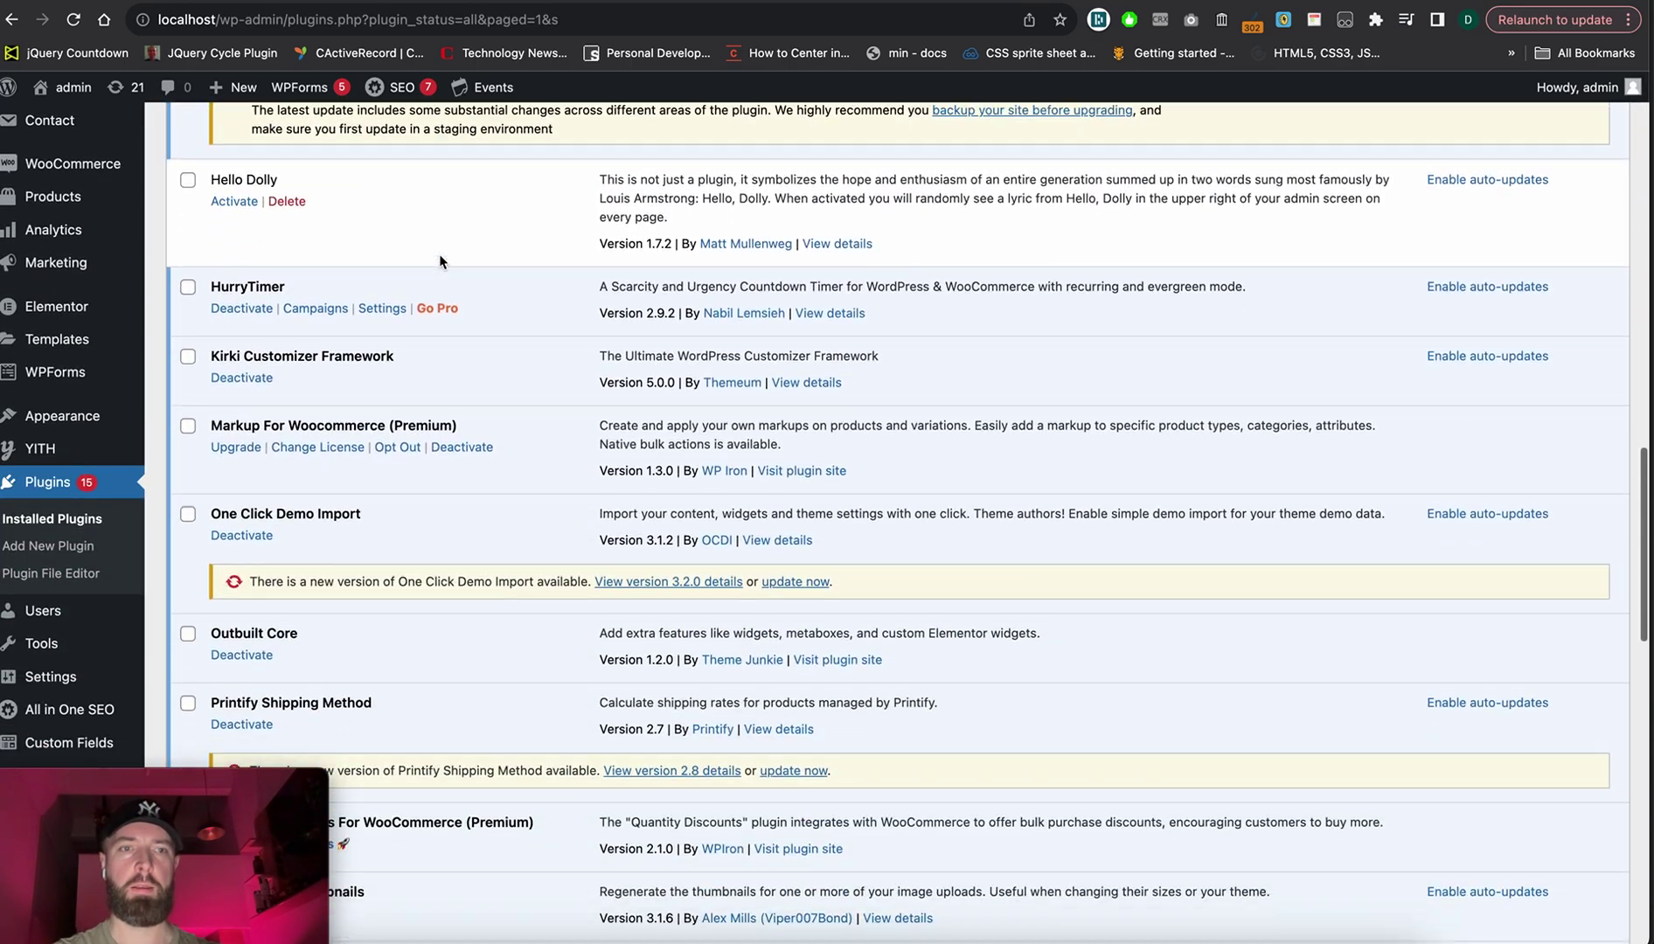
{"action": "scroll", "coordinate": [440, 254], "scroll_direction": "down", "scroll_amount": 5}
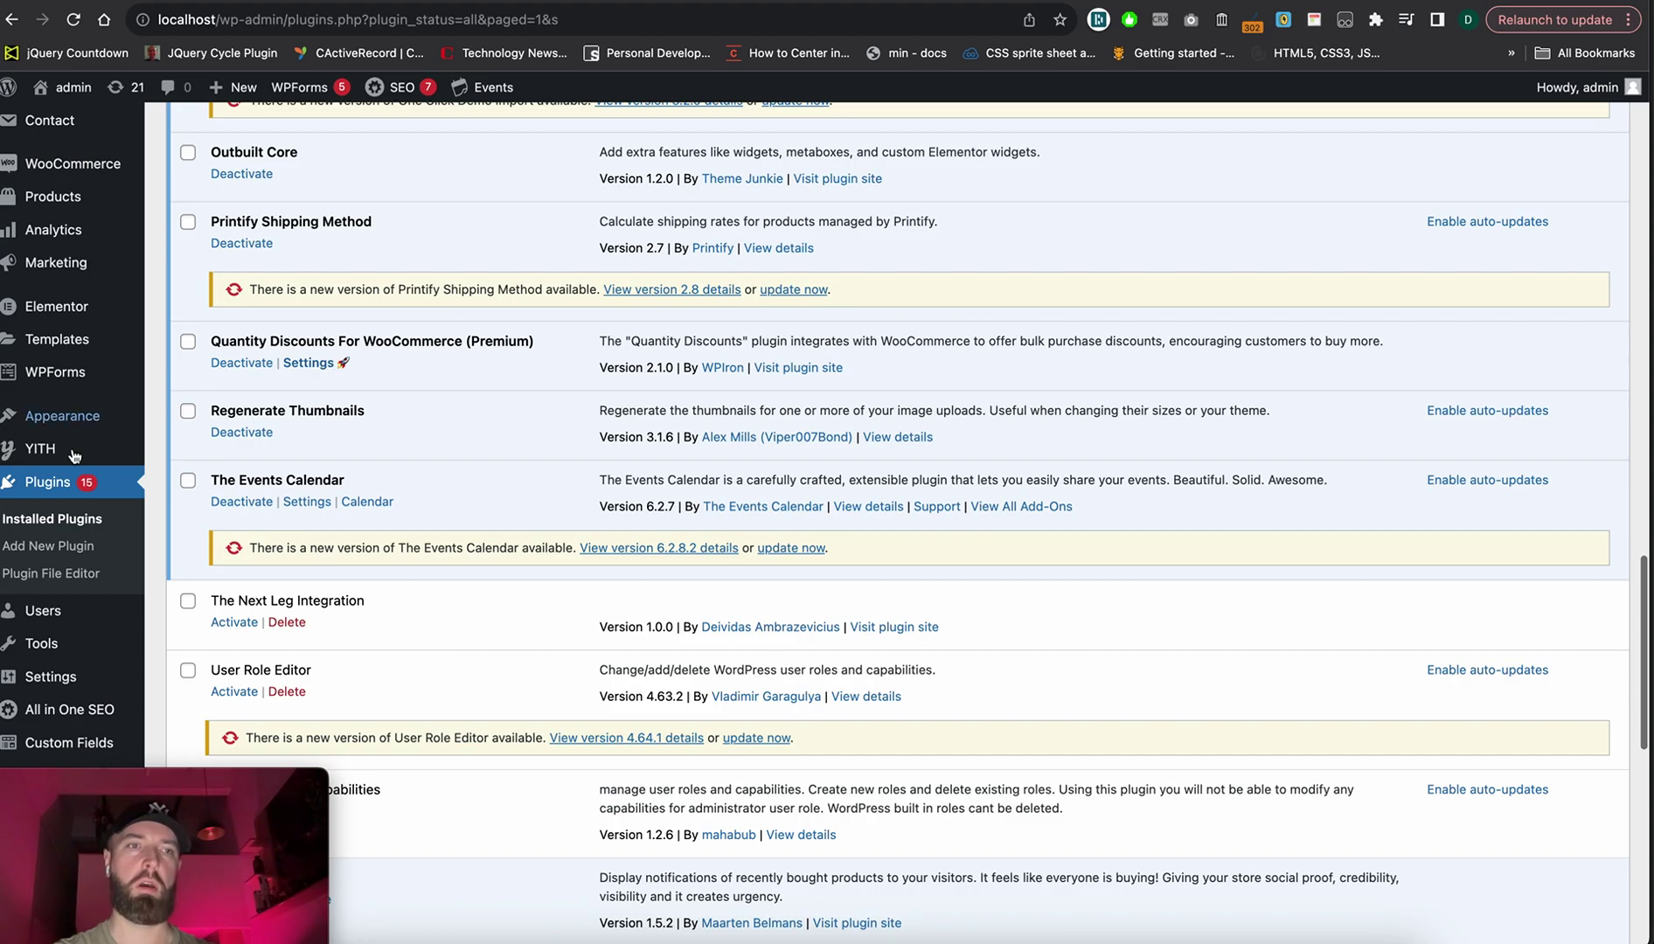
{"action": "scroll", "coordinate": [54, 522], "scroll_direction": "down", "scroll_amount": 2}
{"action": "scroll", "coordinate": [54, 522], "scroll_direction": "up", "scroll_amount": 2}
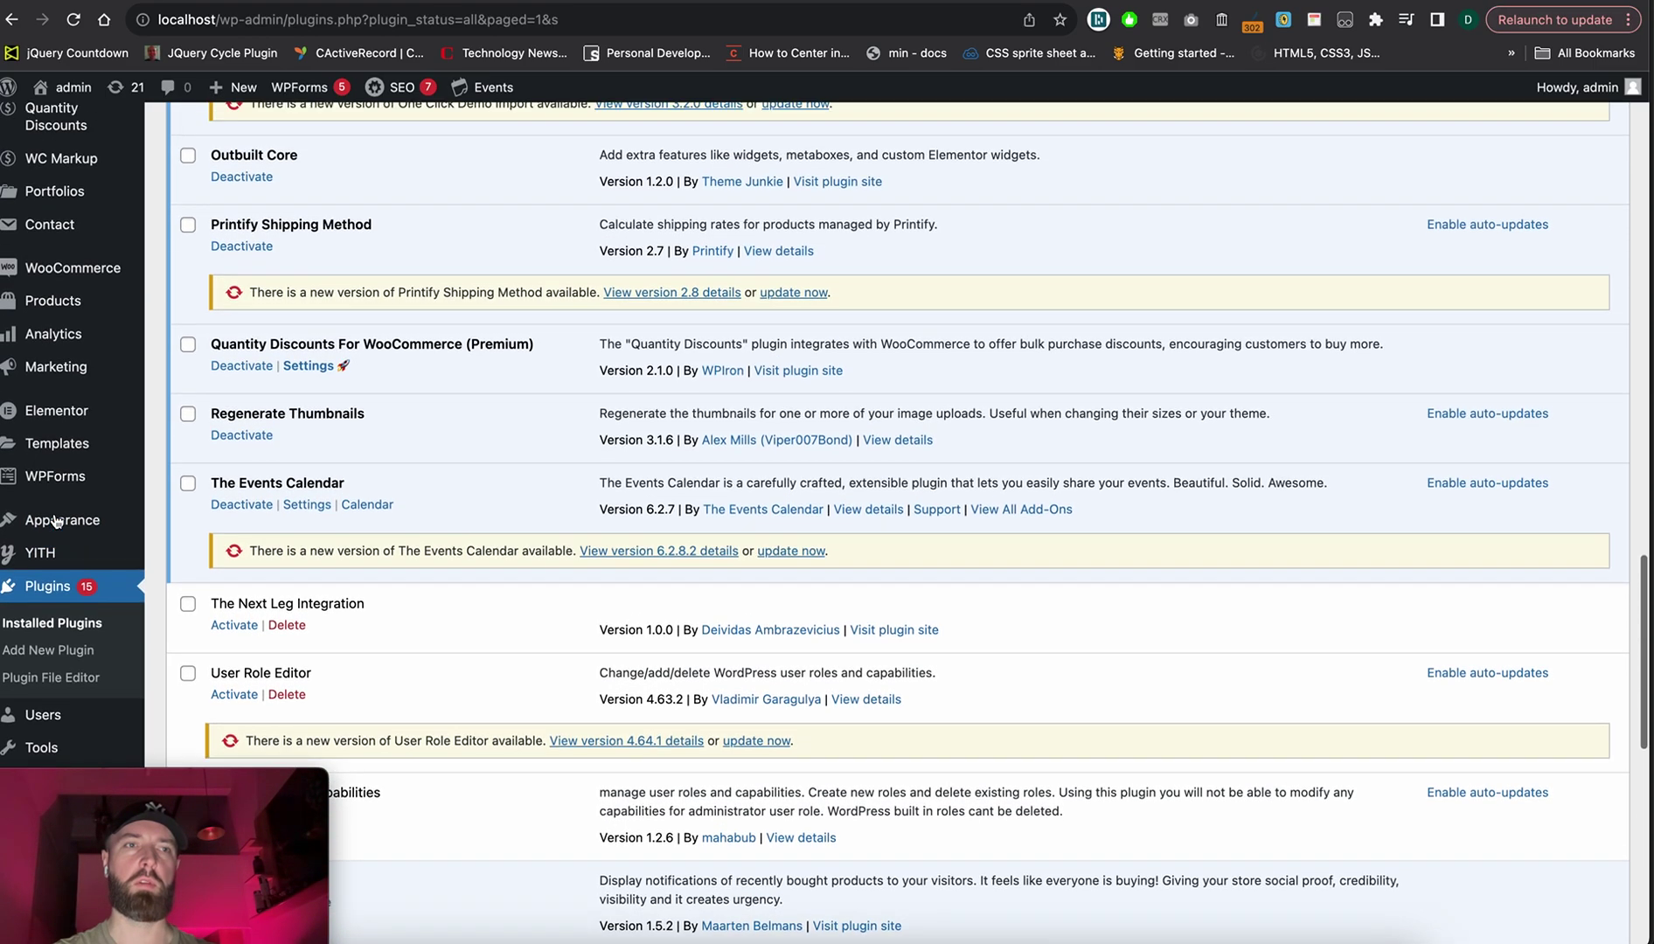
{"action": "mouse_move", "coordinate": [65, 358]}
{"action": "left_click", "coordinate": [162, 353]}
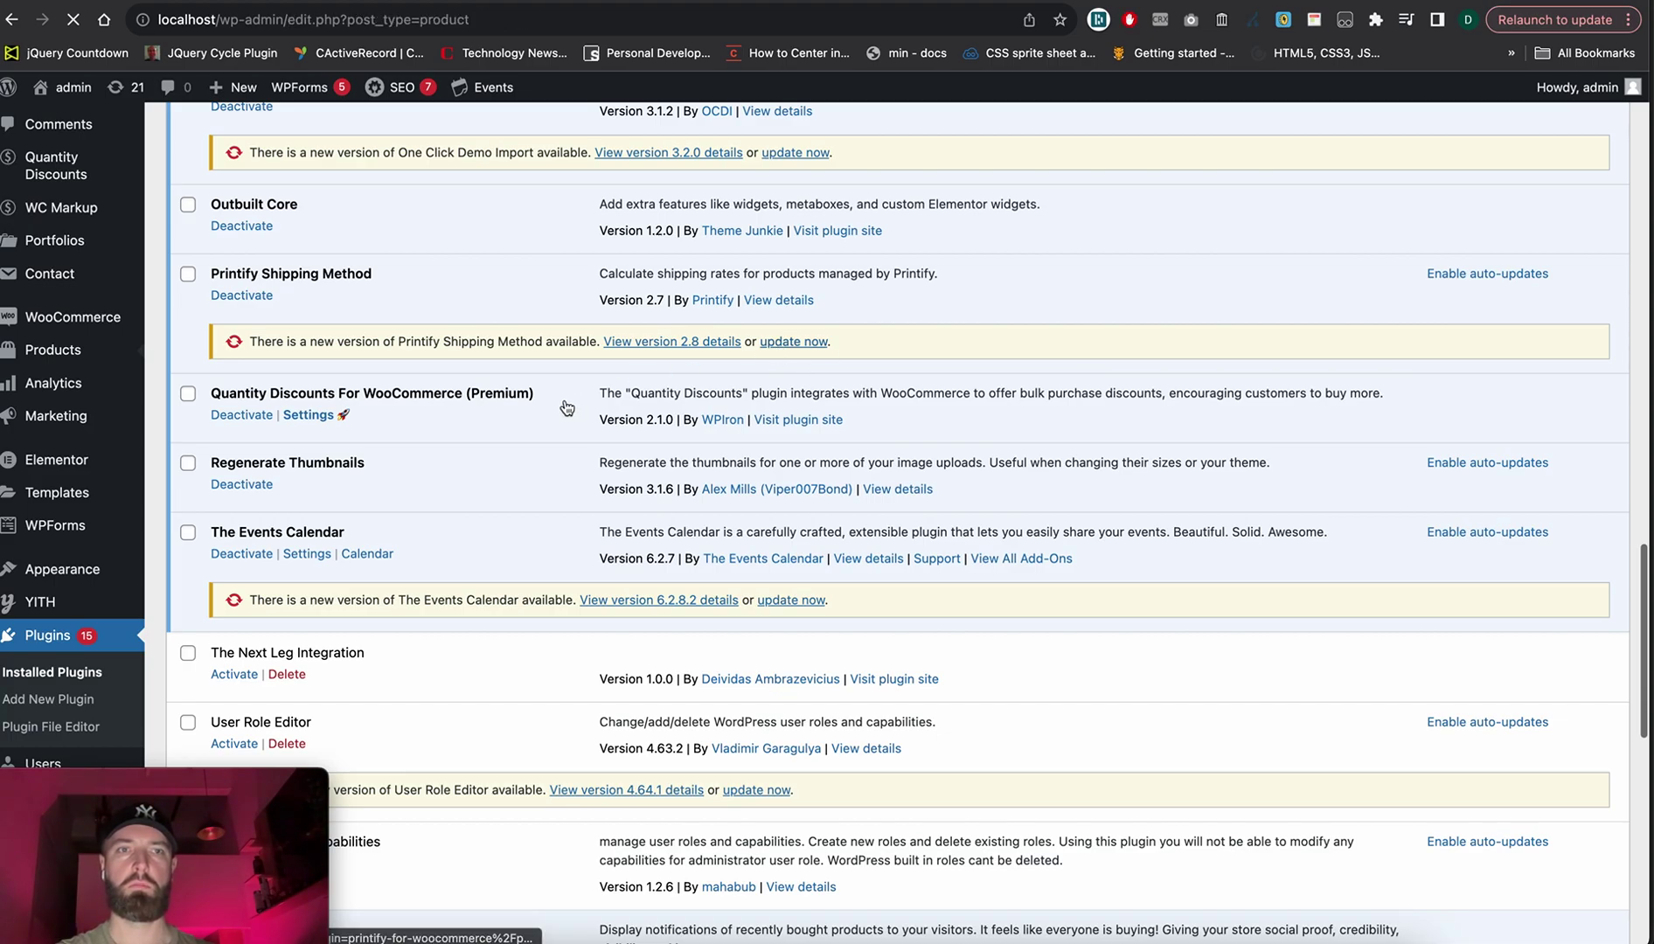
Find the Nike running shoe in the Products list and open its edit screen.
{"action": "scroll", "coordinate": [565, 407], "scroll_direction": "down", "scroll_amount": 3}
{"action": "scroll", "coordinate": [565, 407], "scroll_direction": "down", "scroll_amount": 7}
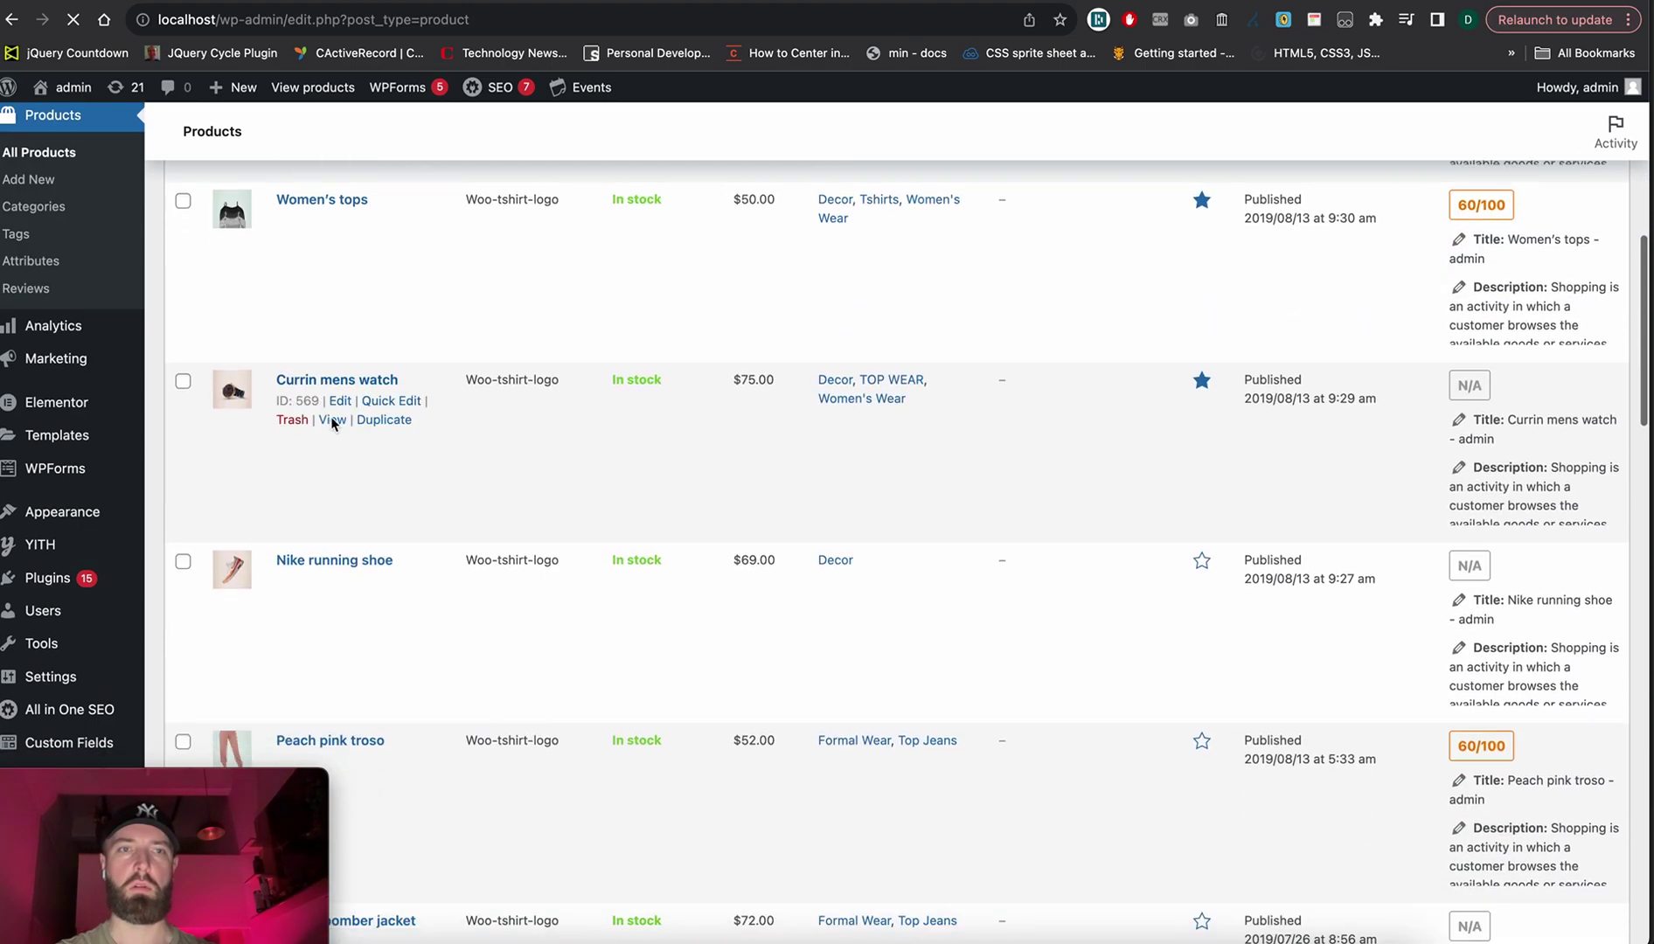
{"action": "left_click", "coordinate": [316, 563]}
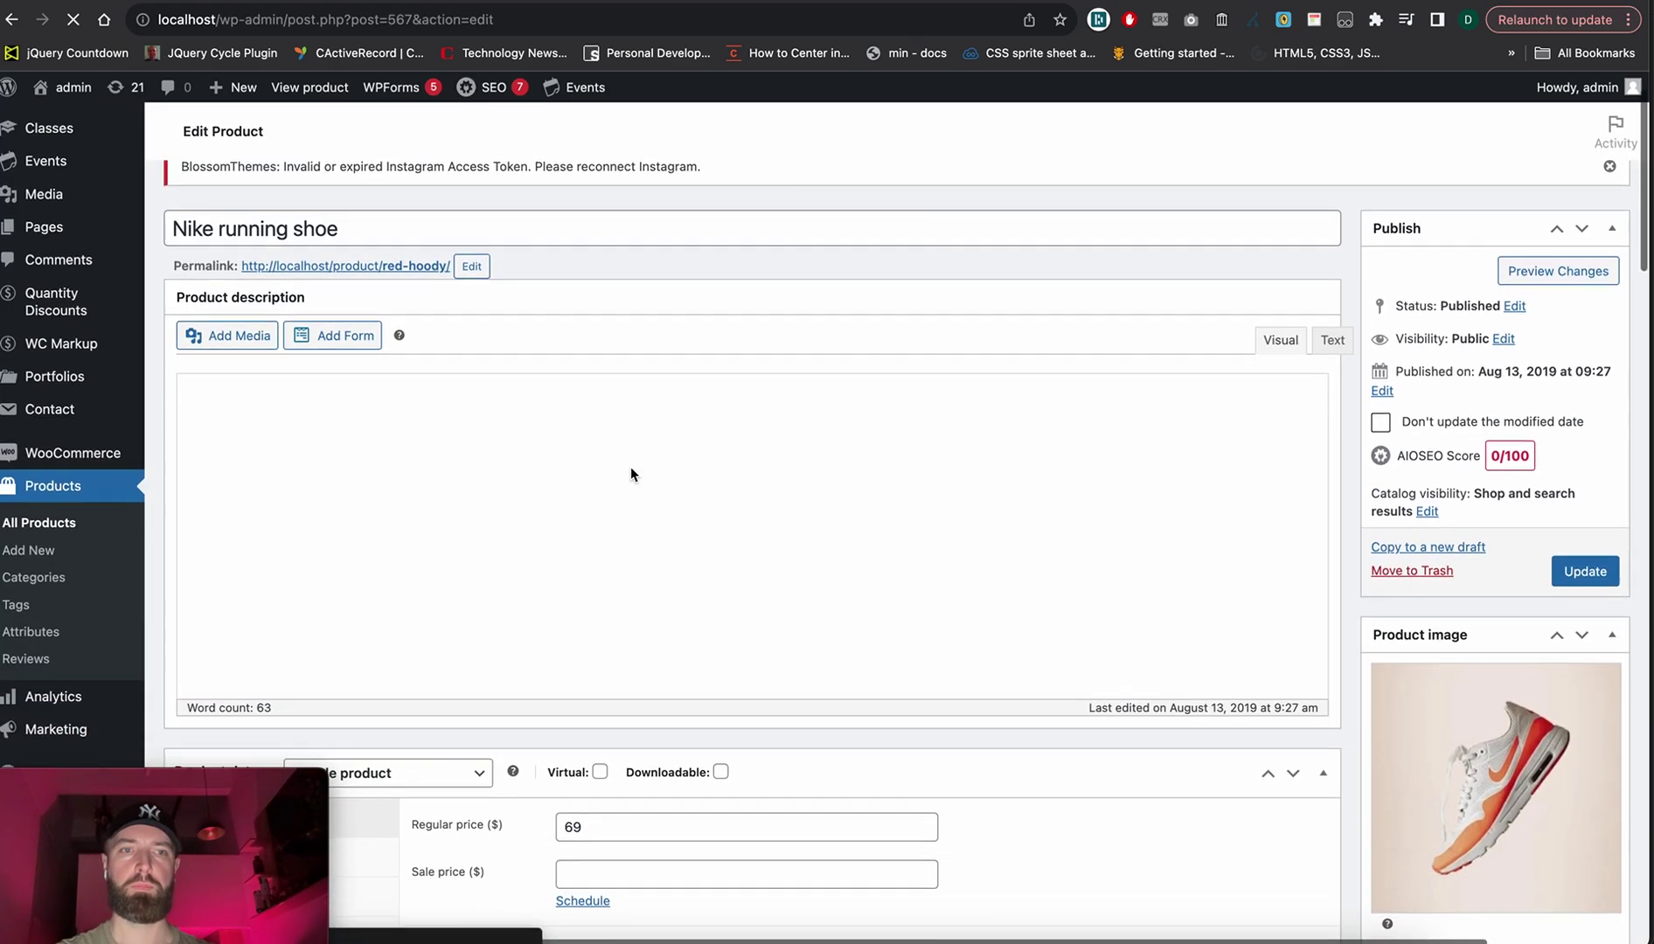
Show the Quantity Discounts tab in the Nike running shoe's Product data box.
{"action": "scroll", "coordinate": [631, 473], "scroll_direction": "down", "scroll_amount": 5}
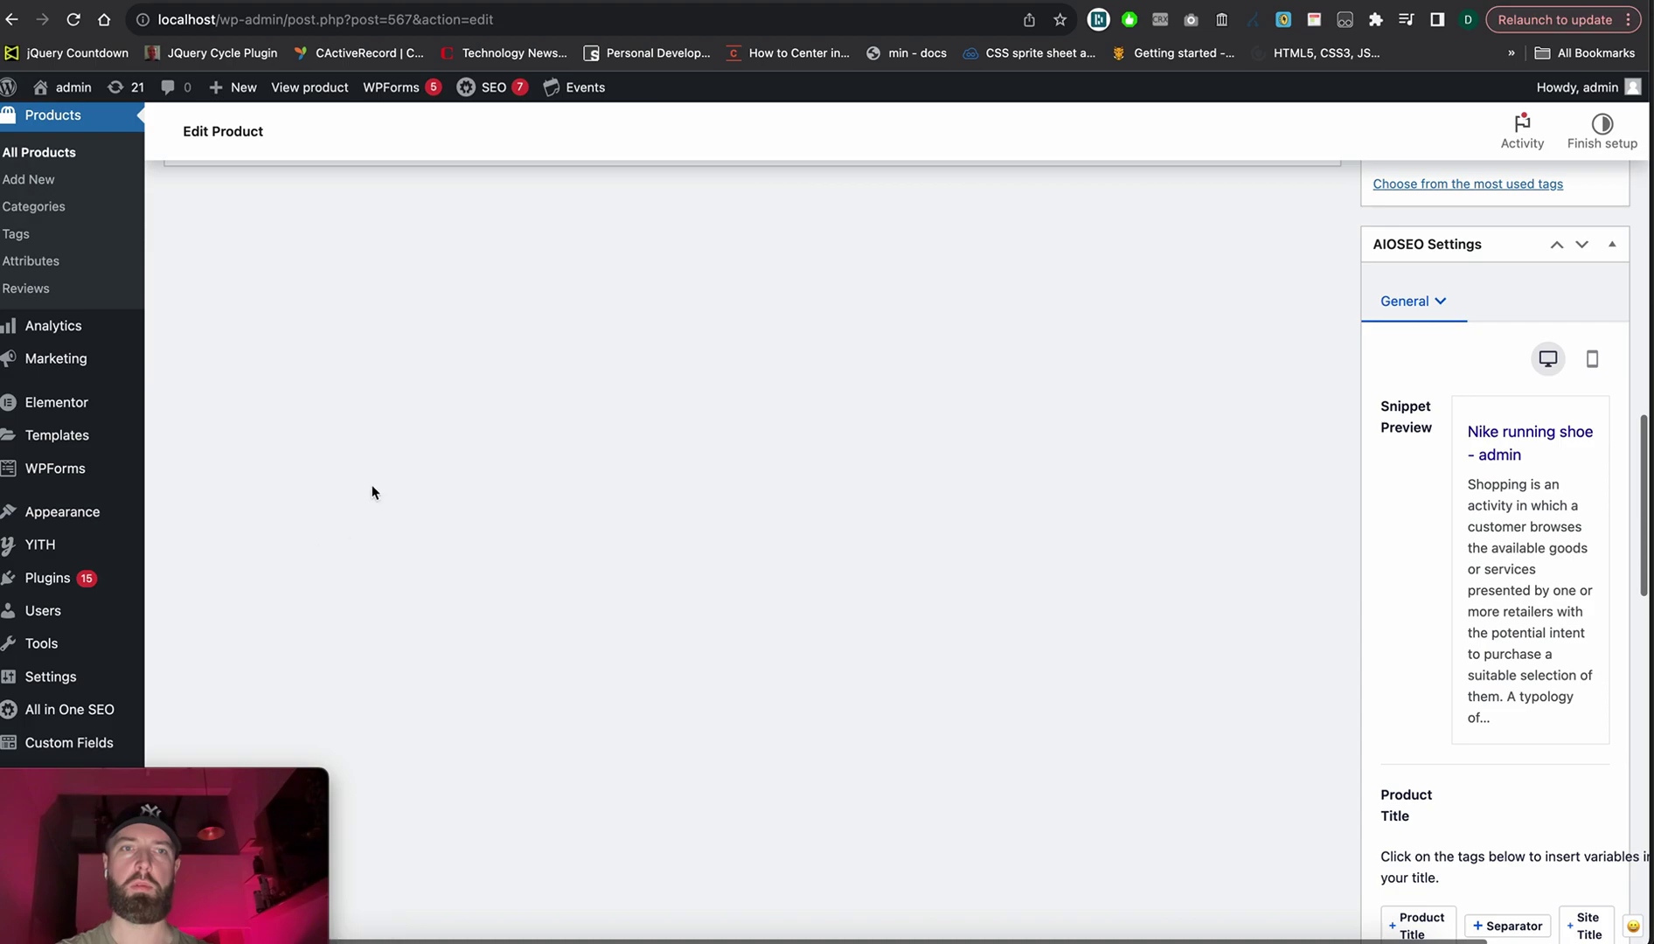
{"action": "scroll", "coordinate": [372, 484], "scroll_direction": "up", "scroll_amount": 10}
{"action": "scroll", "coordinate": [374, 492], "scroll_direction": "up", "scroll_amount": 1}
{"action": "left_click", "coordinate": [328, 481]}
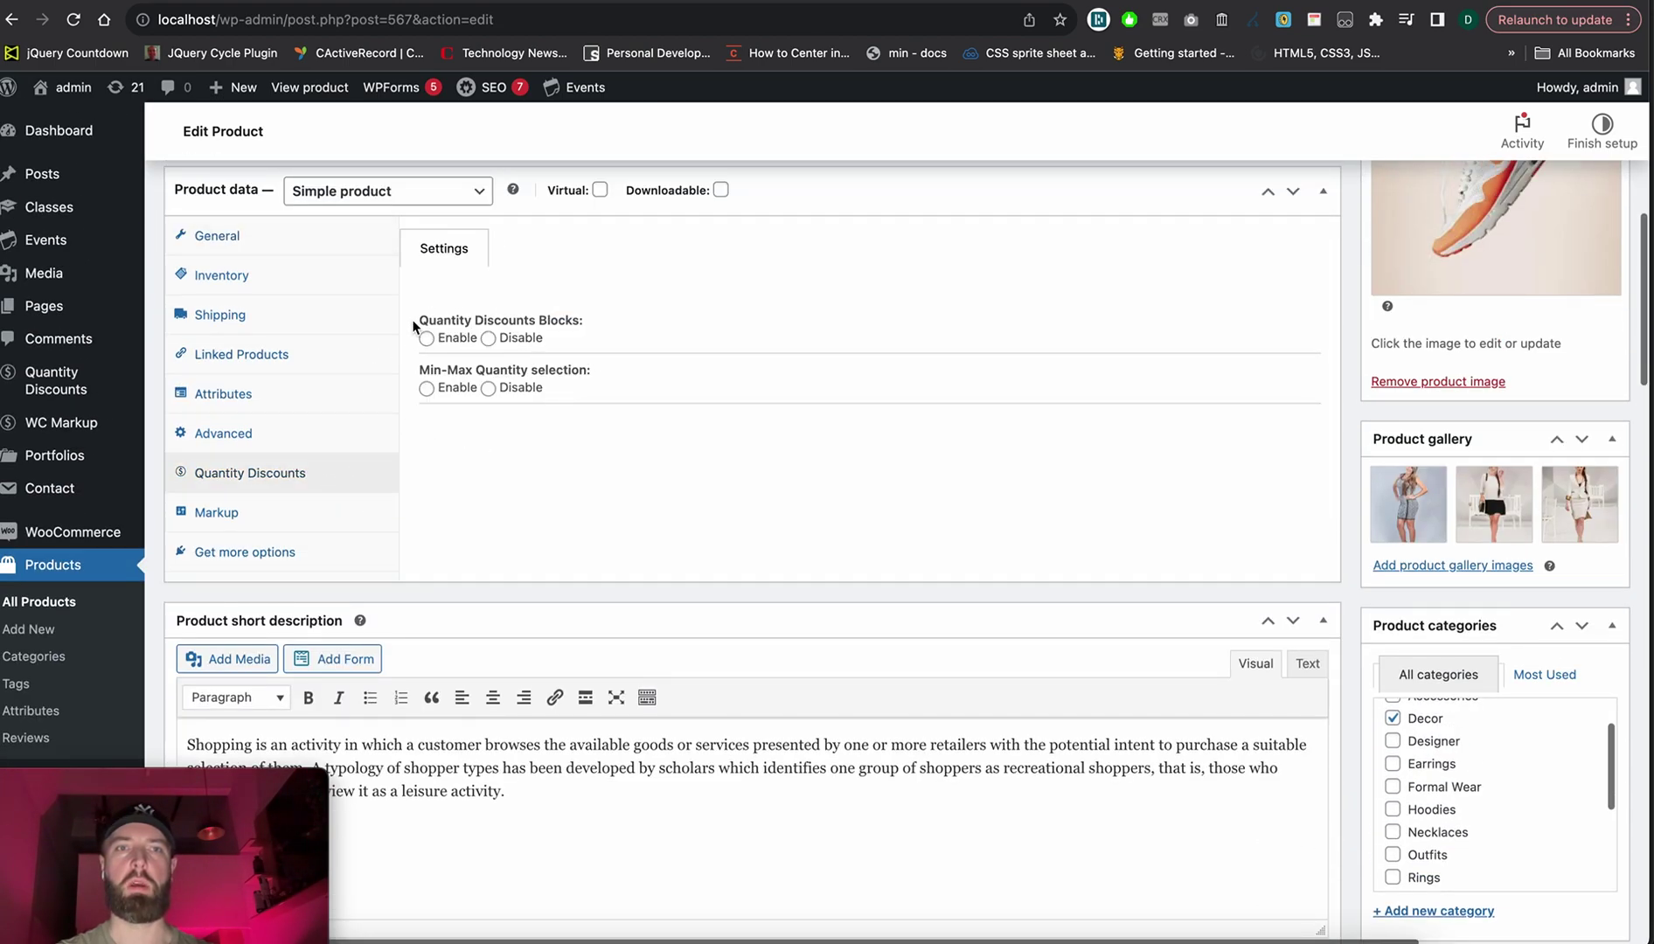
Set Quantity Discounts Blocks to Enable, leaving Min-Max Quantity selection disabled.
{"action": "left_click_drag", "start_coordinate": [417, 318], "coordinate": [635, 322]}
{"action": "left_click_drag", "start_coordinate": [418, 369], "coordinate": [633, 365]}
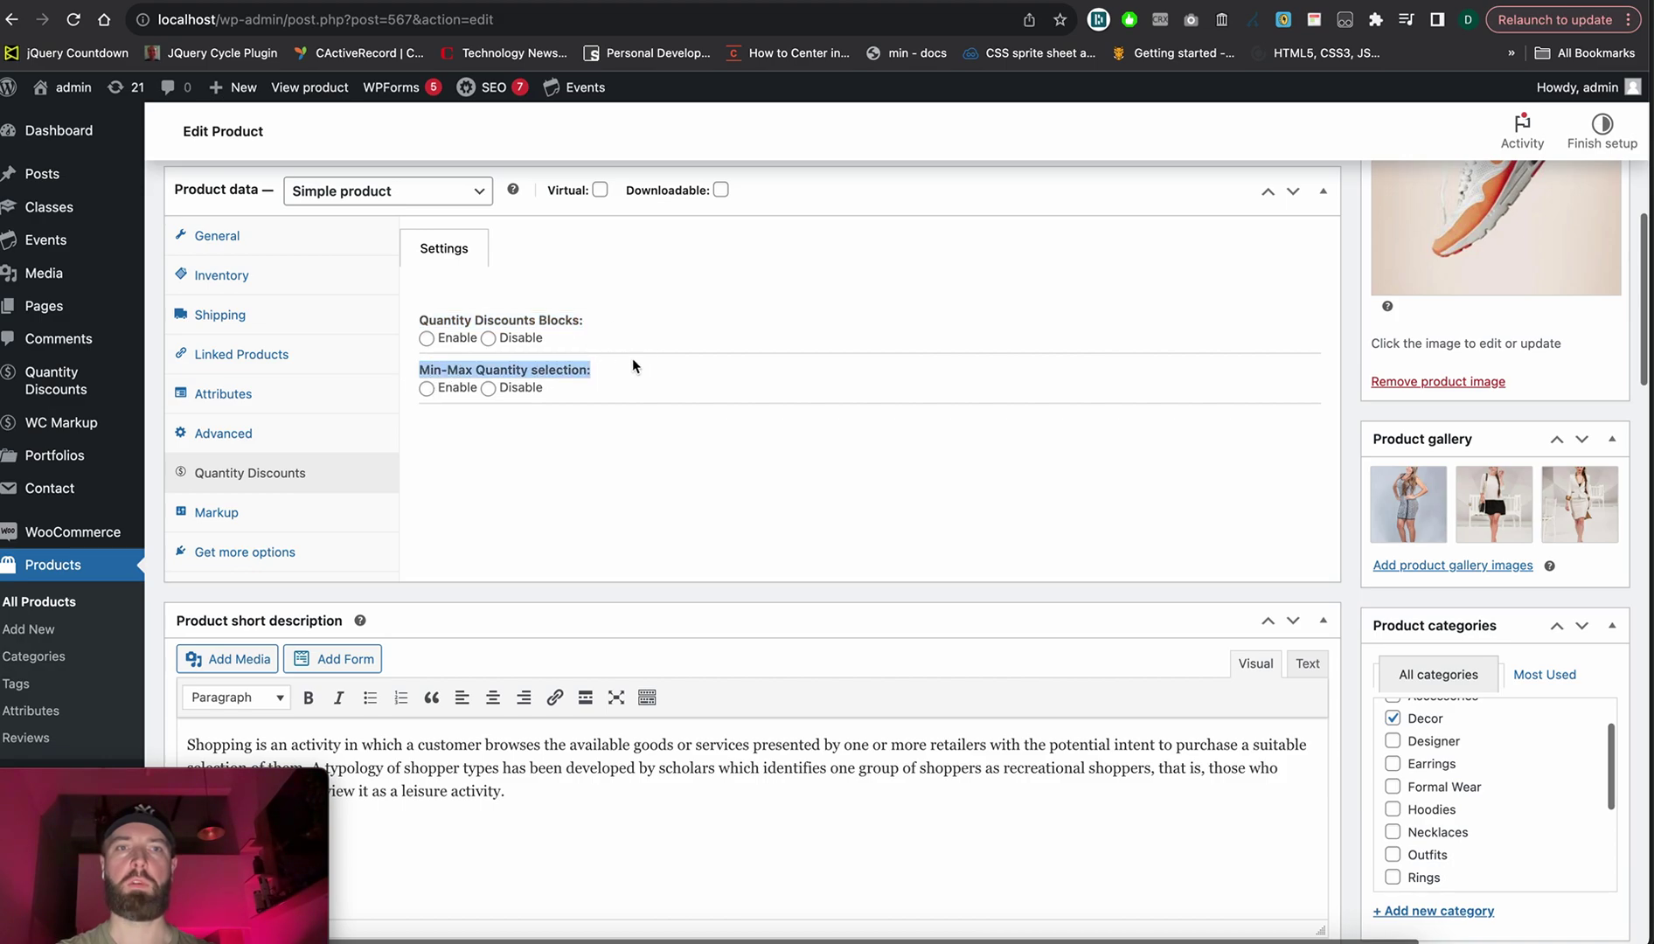
{"action": "left_click", "coordinate": [437, 368]}
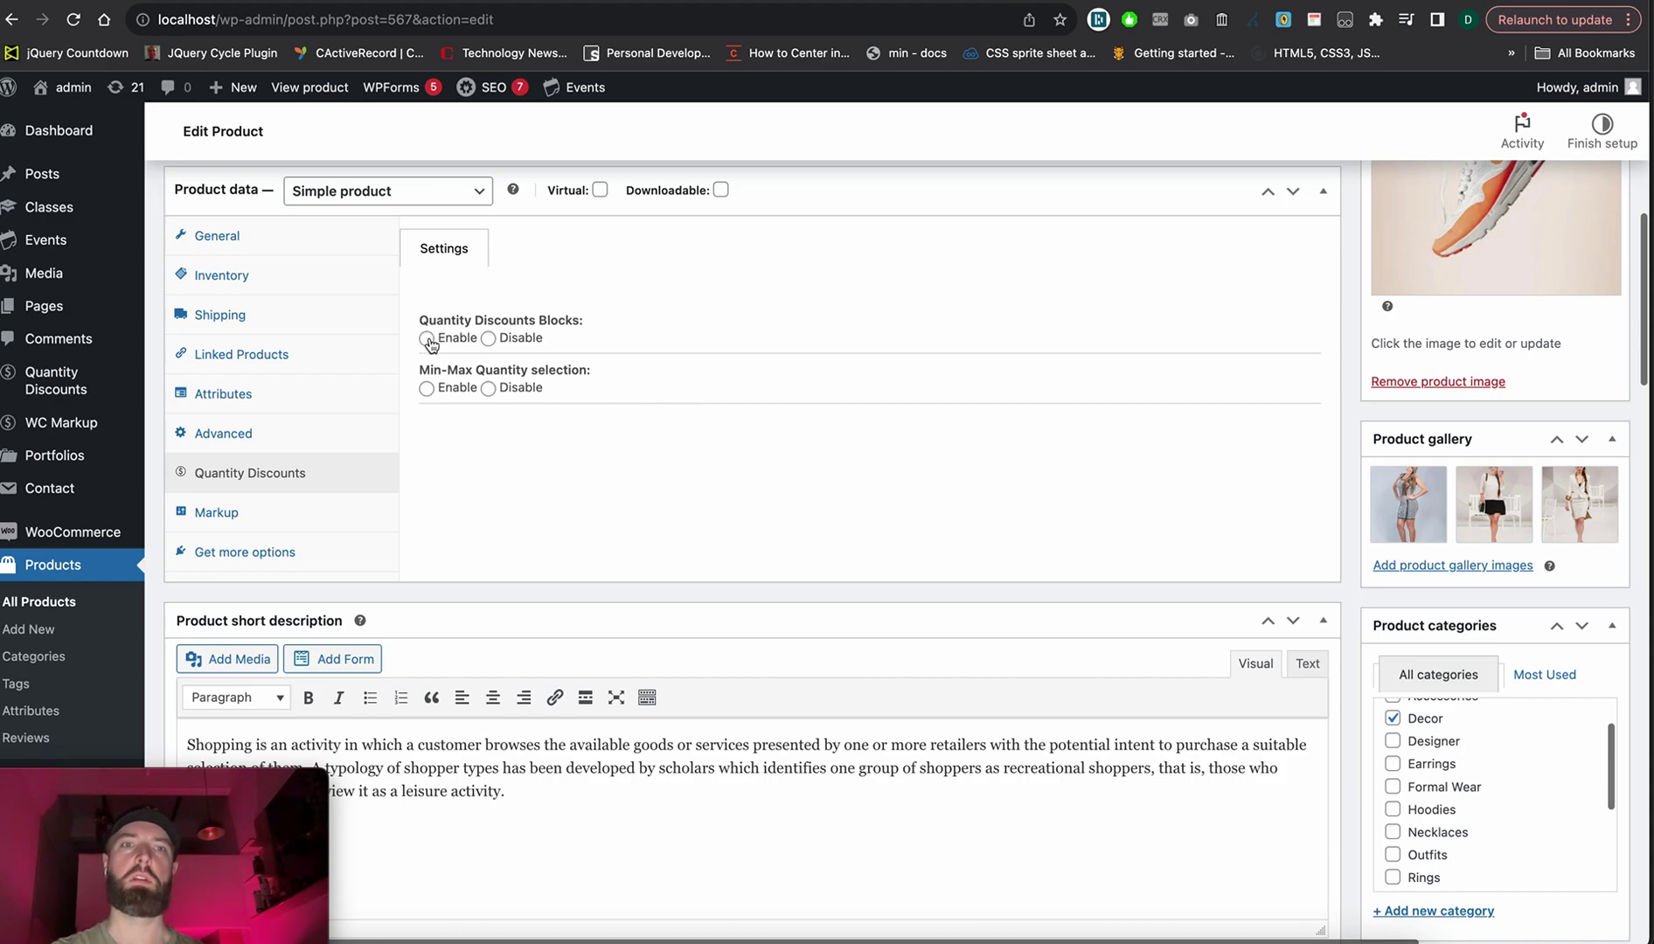
{"action": "left_click", "coordinate": [428, 339]}
Check the Quantity Pricing tiers and Preview, starting with the quantity 1 at 69 row.
{"action": "left_click", "coordinate": [602, 244]}
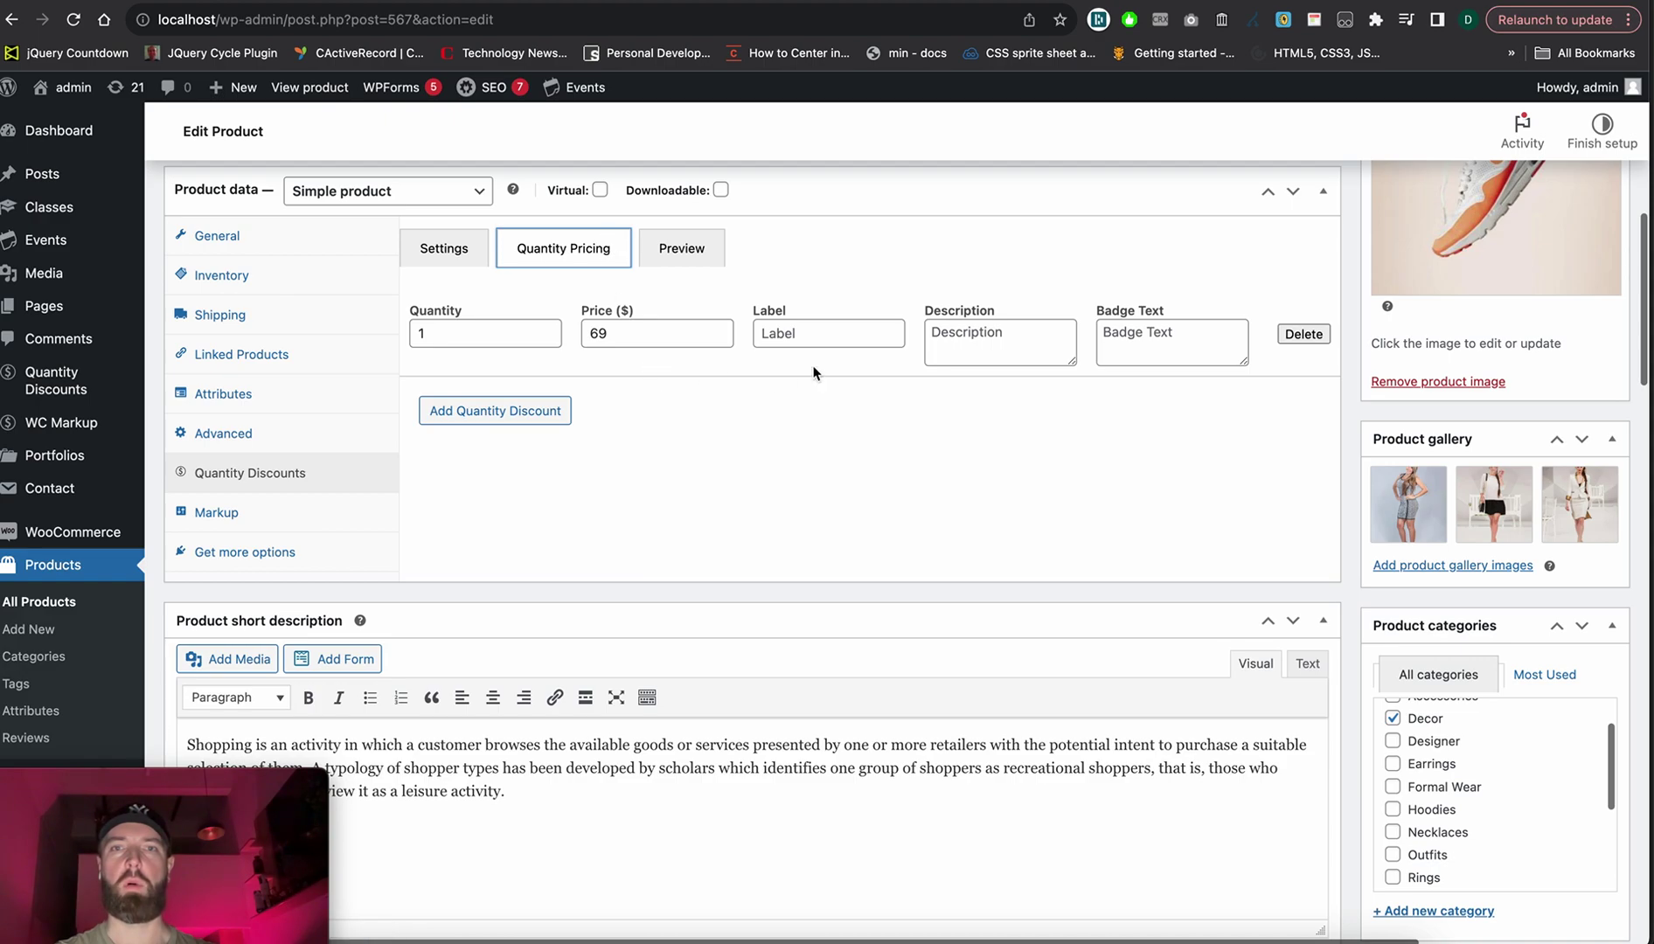
{"action": "left_click", "coordinate": [687, 258]}
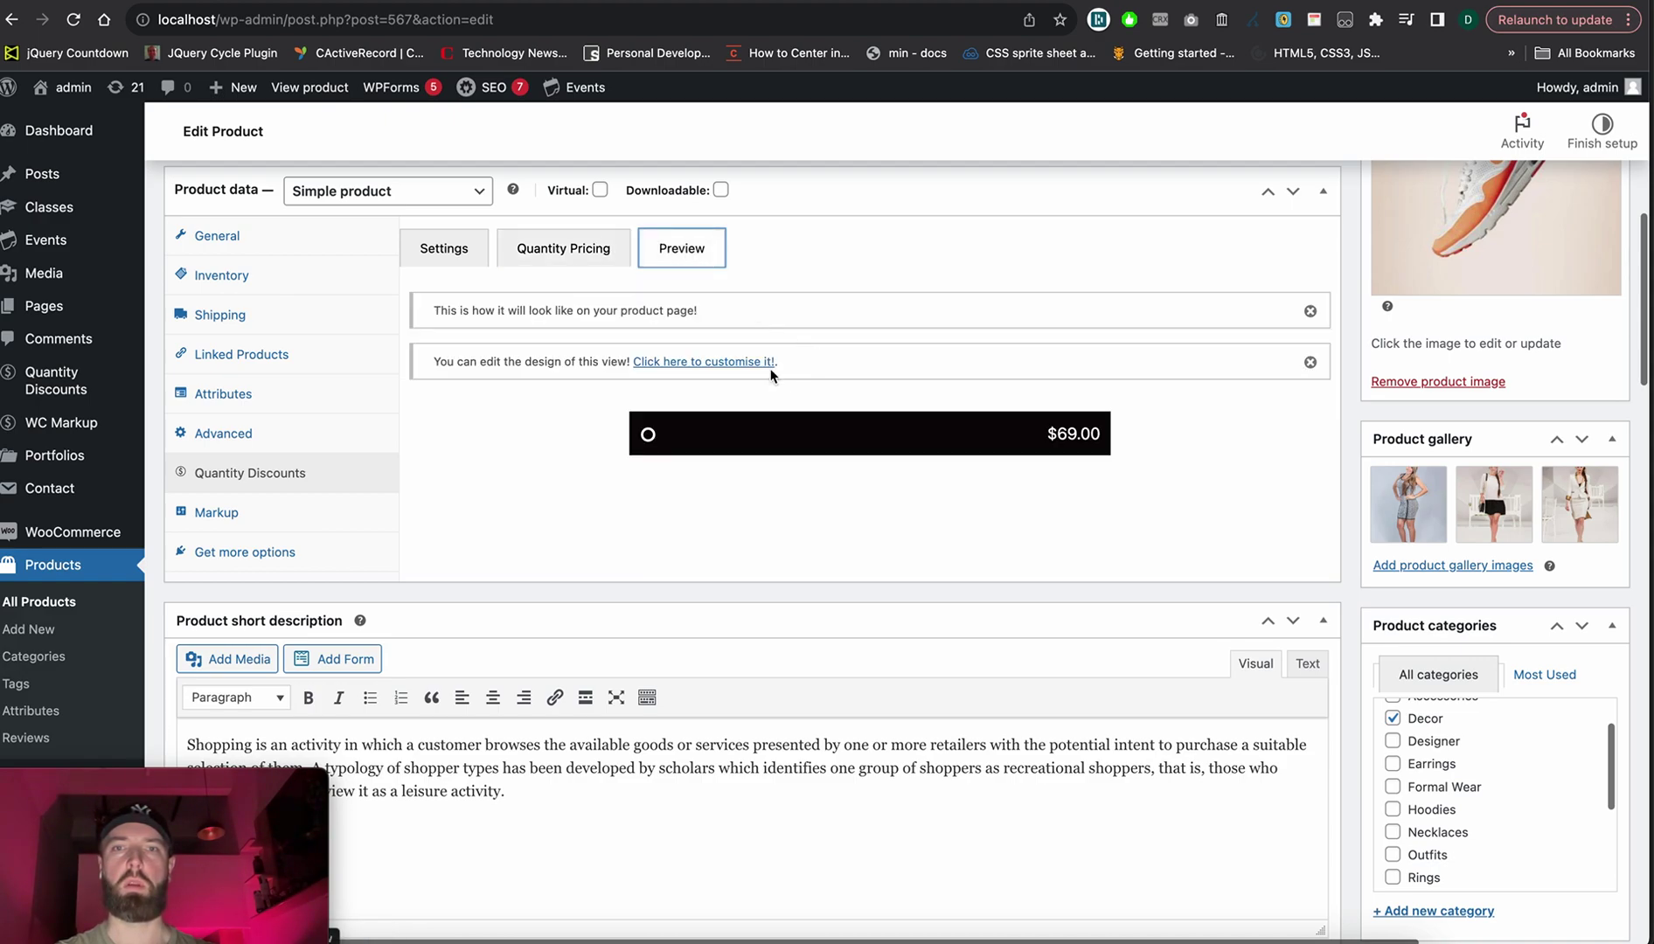
{"action": "left_click", "coordinate": [540, 240]}
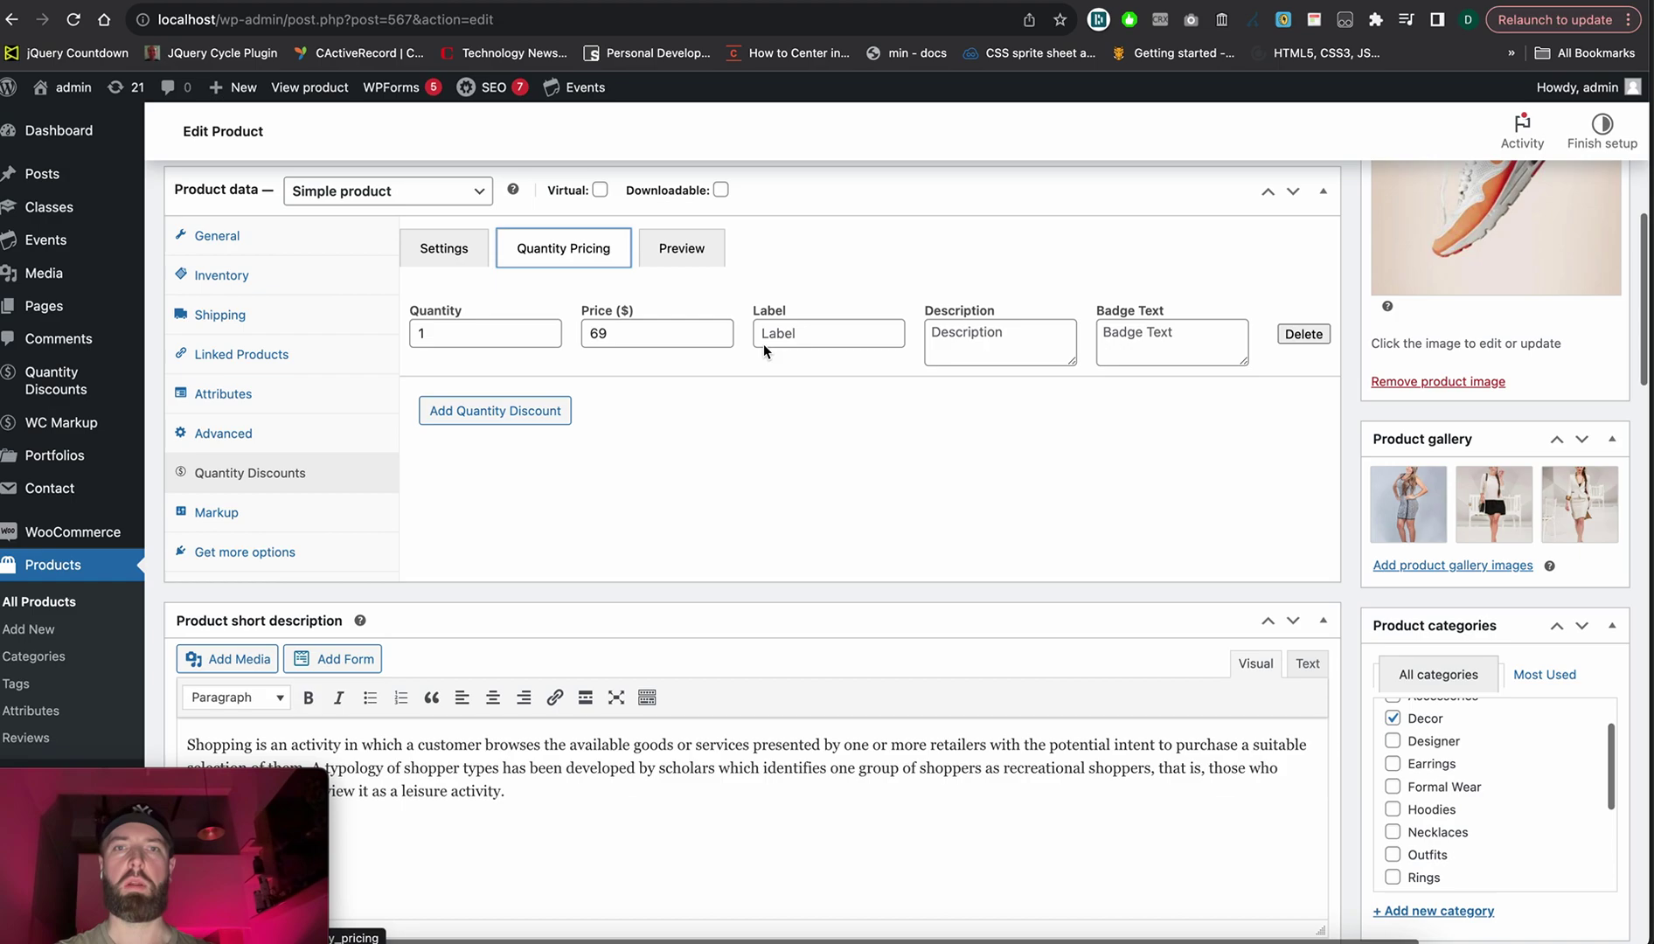
{"action": "left_click", "coordinate": [814, 333]}
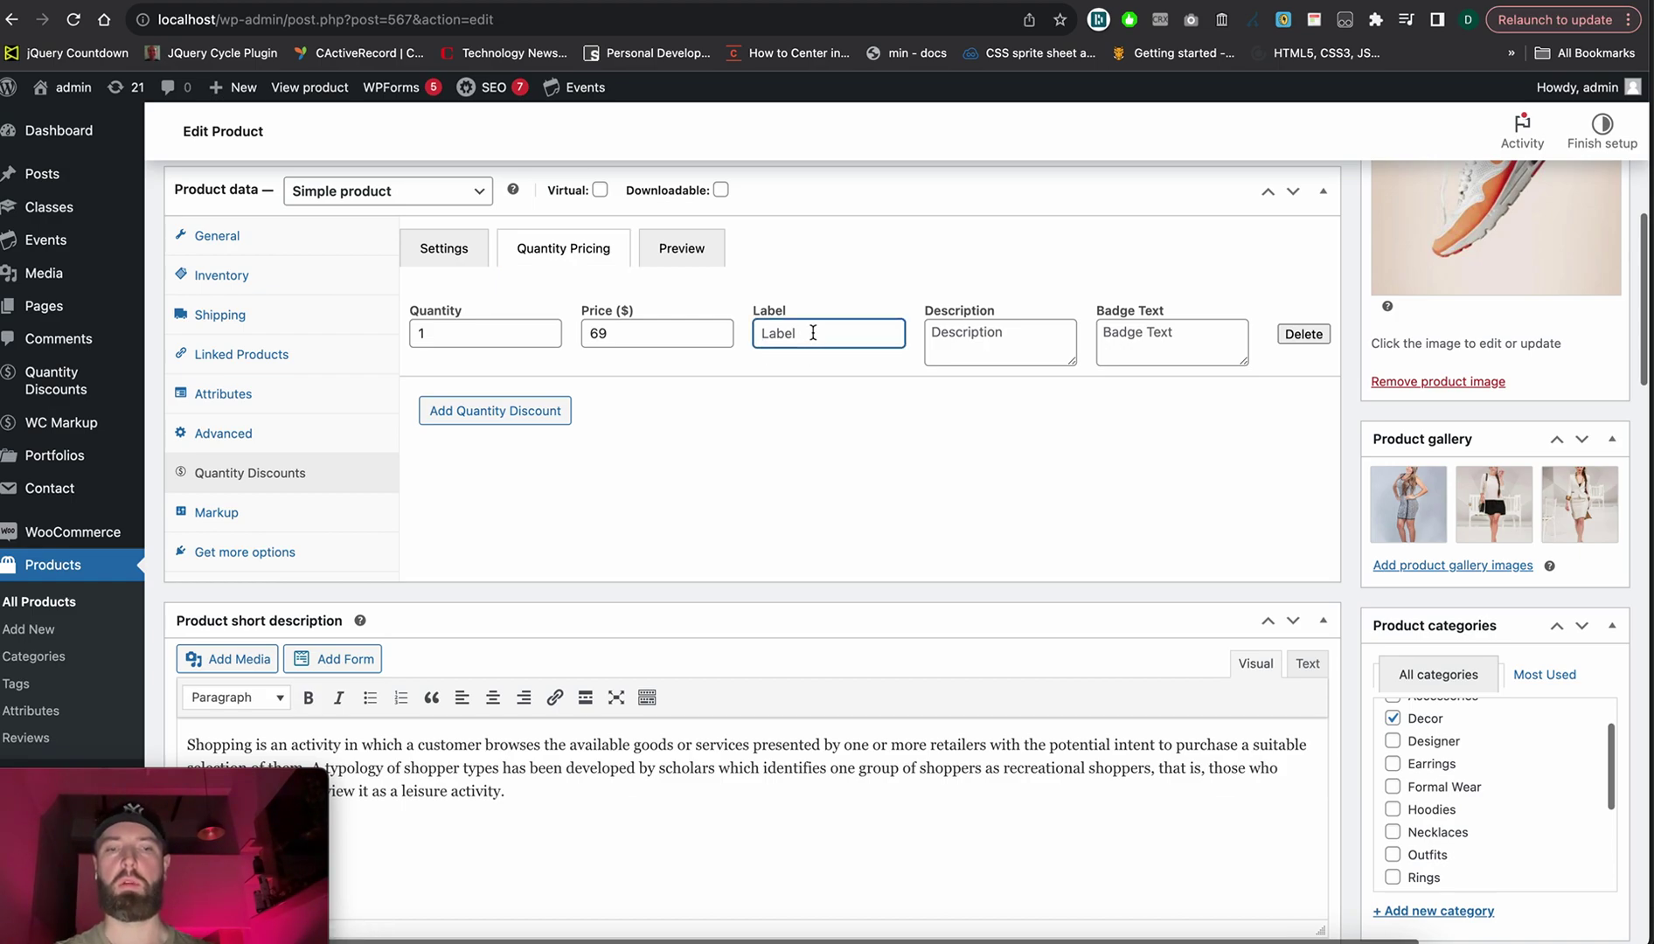
Label the first tier '1 item' with description 'Regular price for you', then add a second tier.
{"action": "type", "text": "`"}
{"action": "key", "text": "BackSpace"}
{"action": "type", "text": "1 item"}
{"action": "key", "text": "Tab"}
{"action": "type", "text": "Be"}
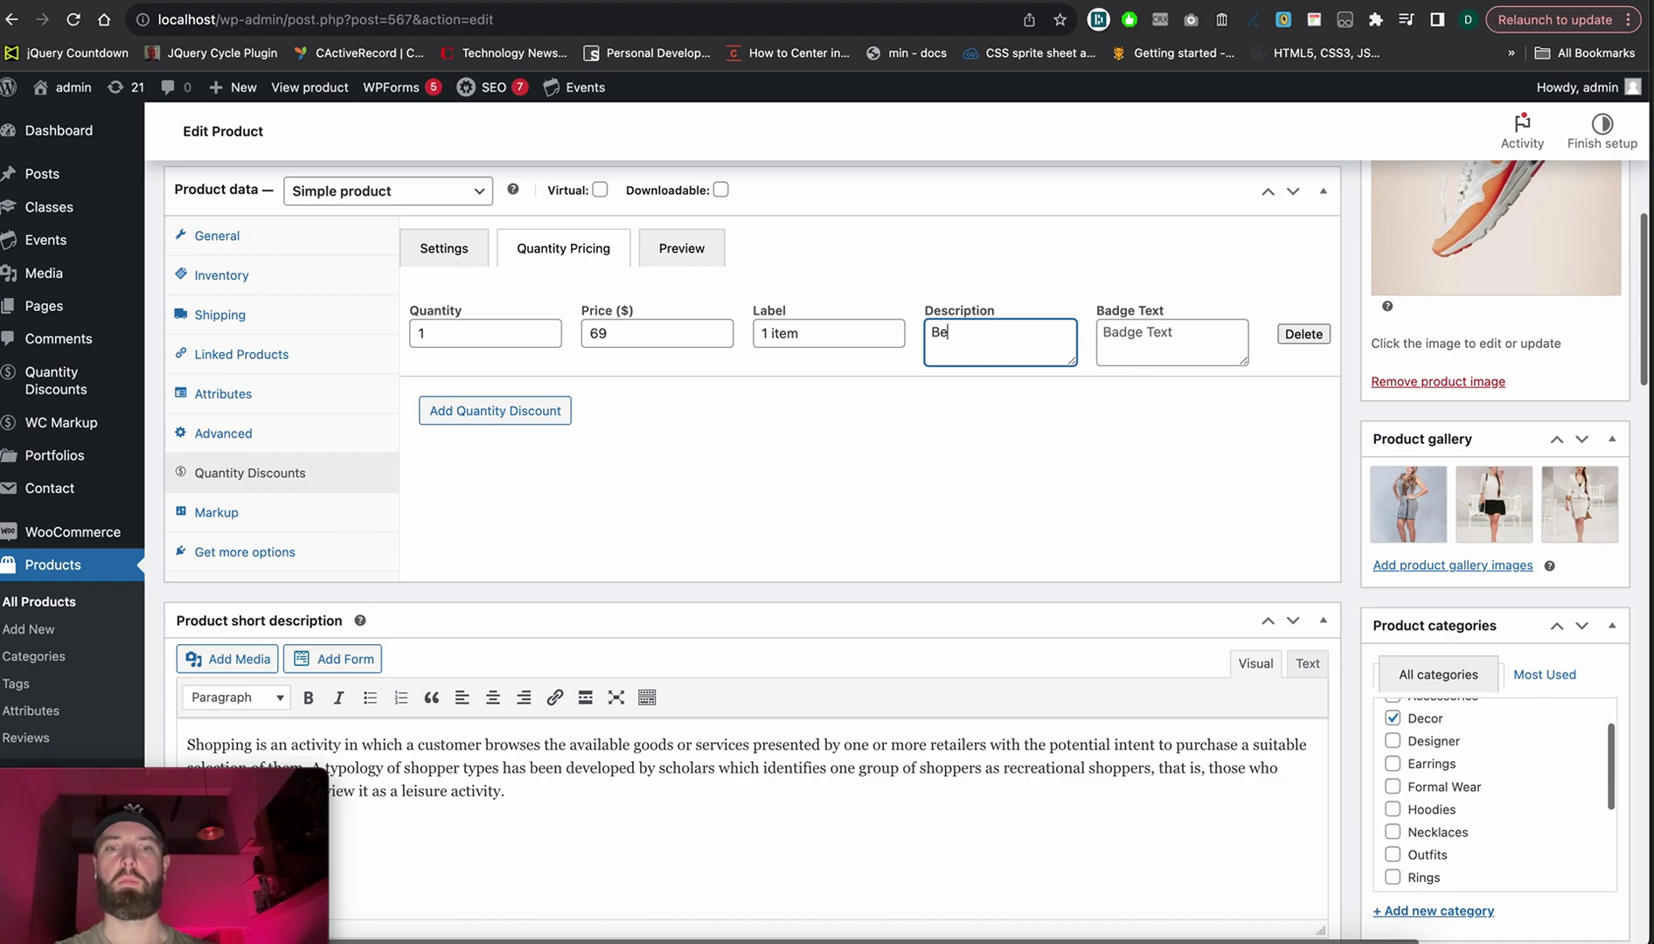
{"action": "type", "text": "st"}
{"action": "key", "text": "super+a"}
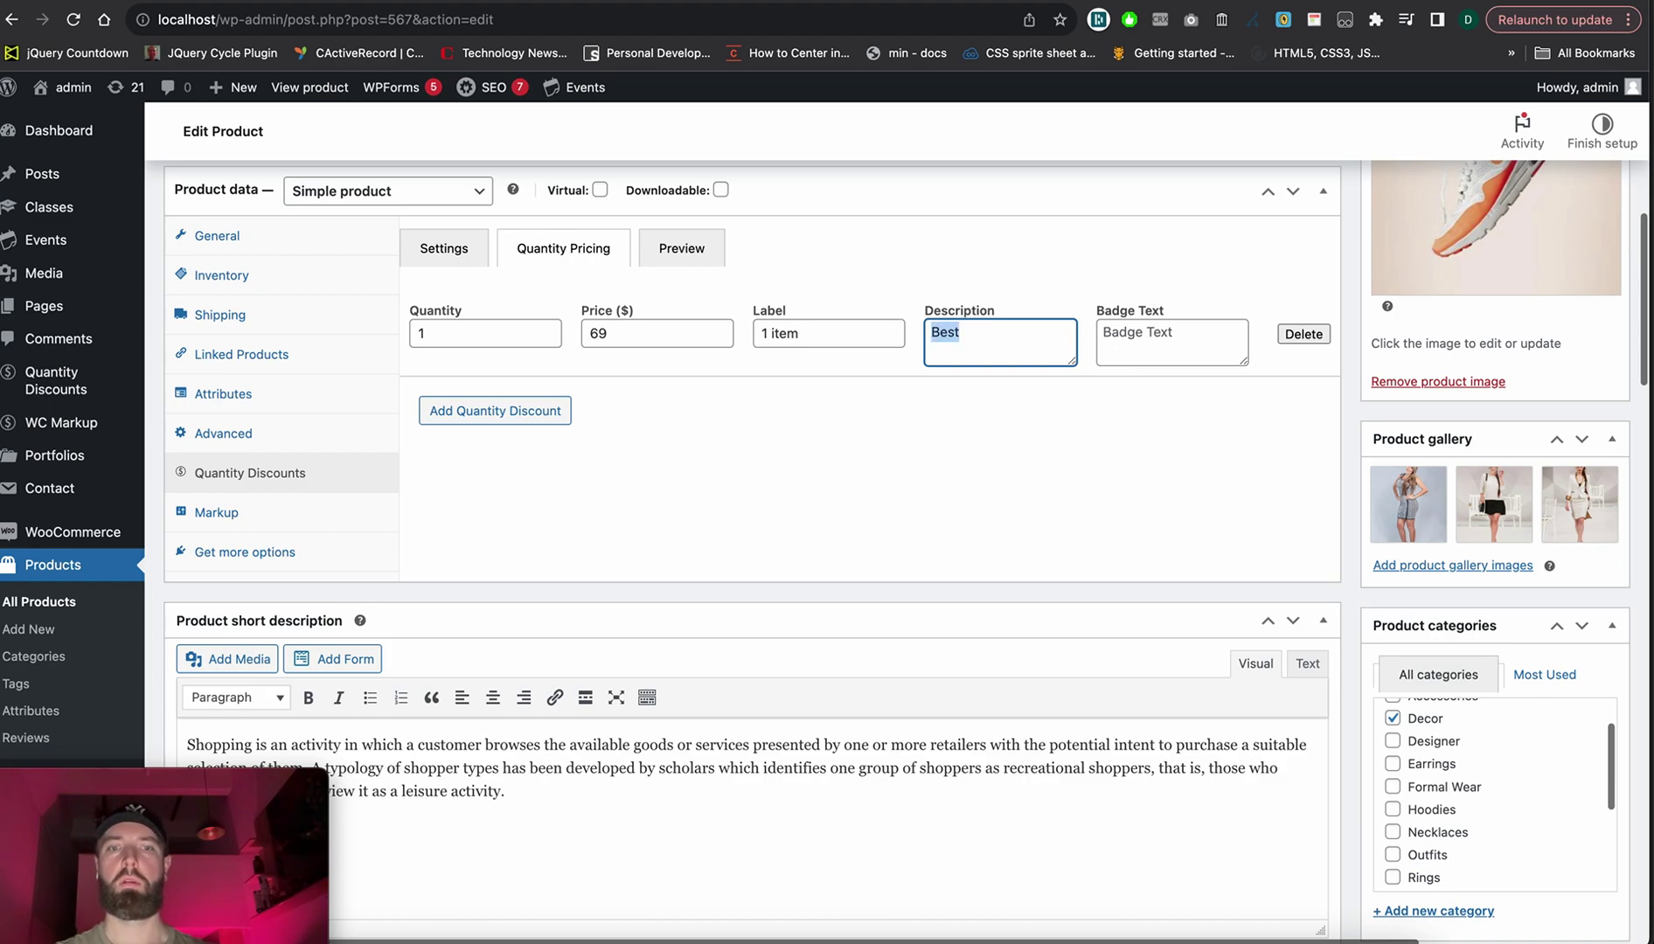
{"action": "type", "text": "Regular price "}
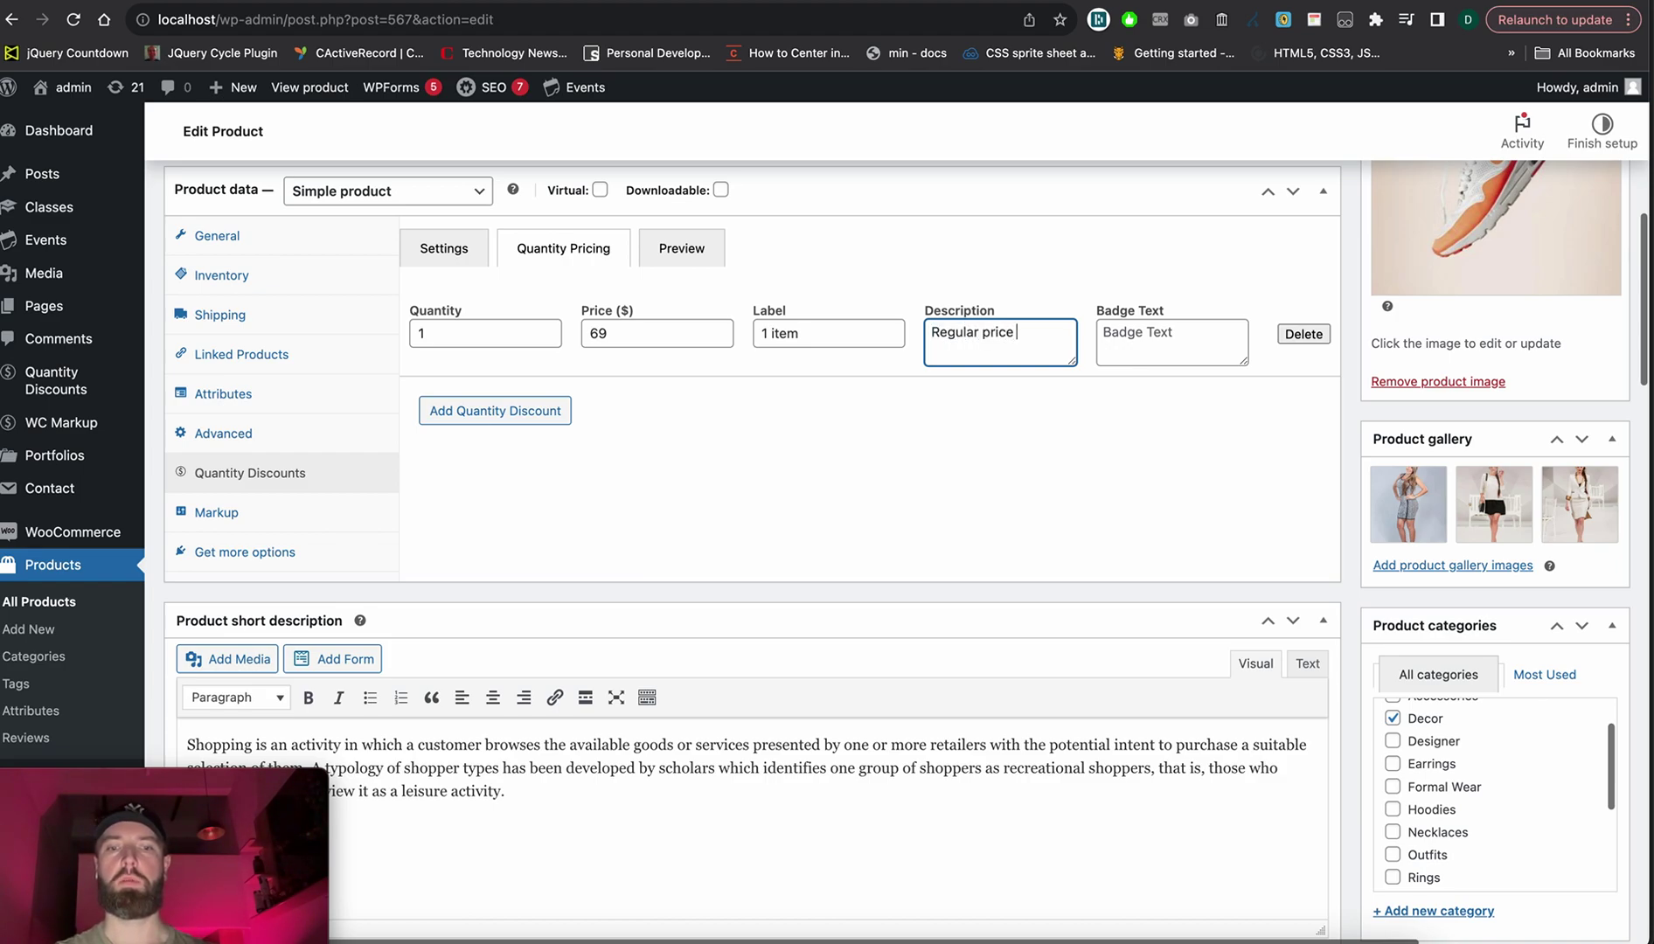
{"action": "type", "text": "for you"}
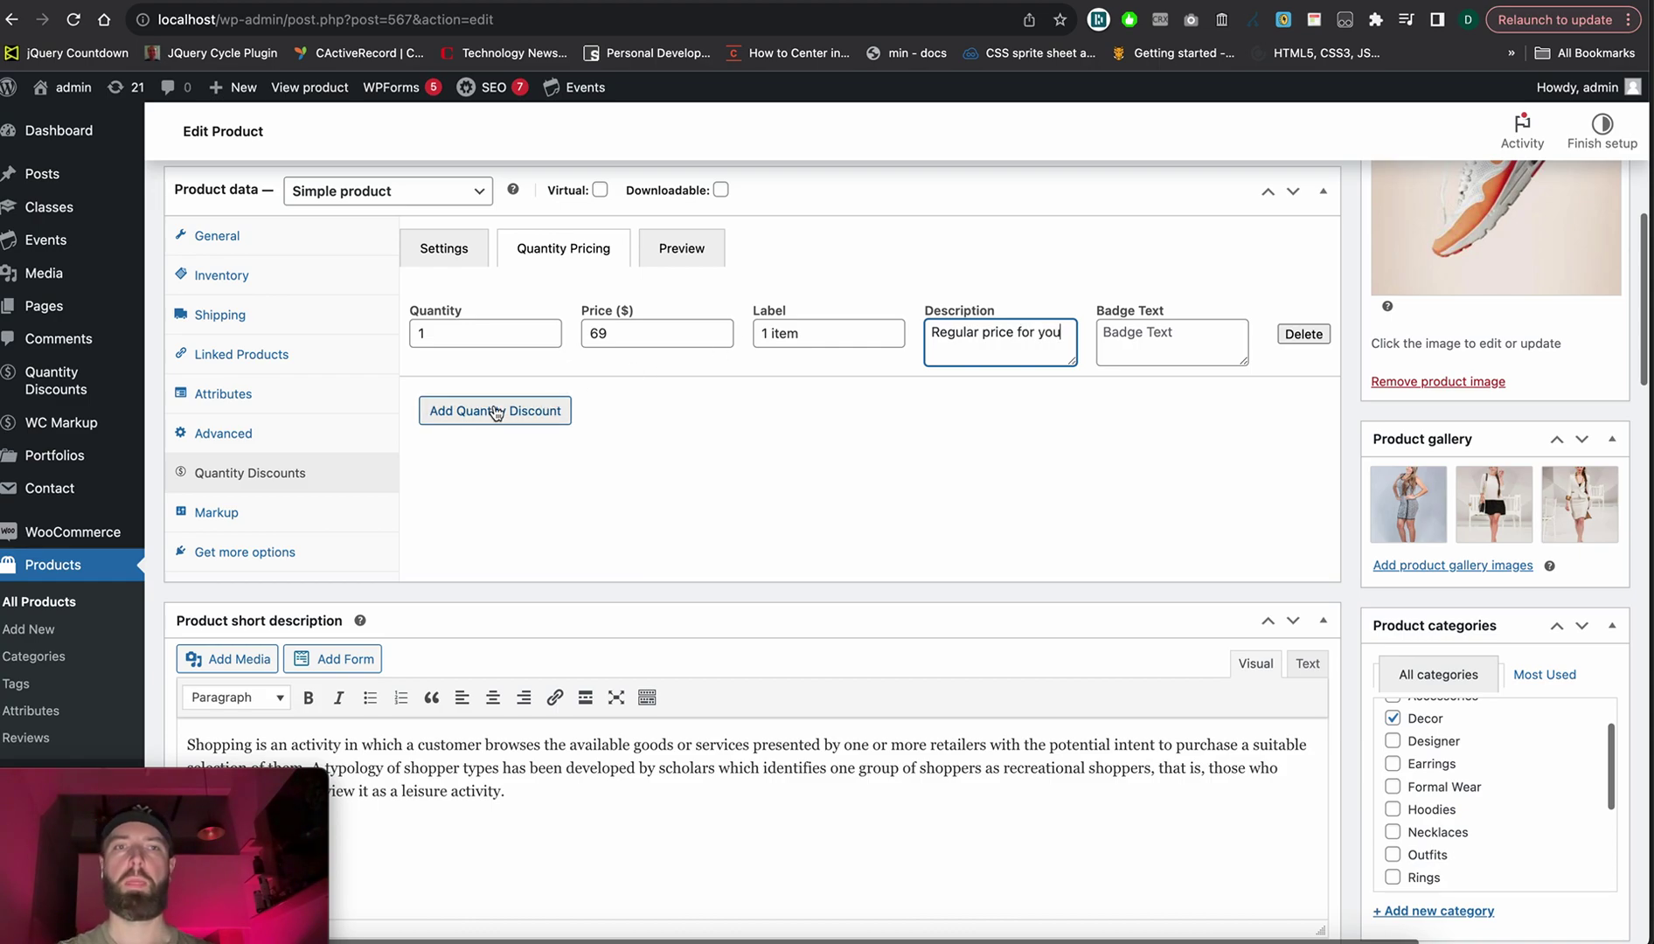
{"action": "left_click", "coordinate": [500, 414]}
Fill the second tier: quantity 2, price 120, label '2 items', description 'Way better price for you'.
{"action": "left_click", "coordinate": [480, 426]}
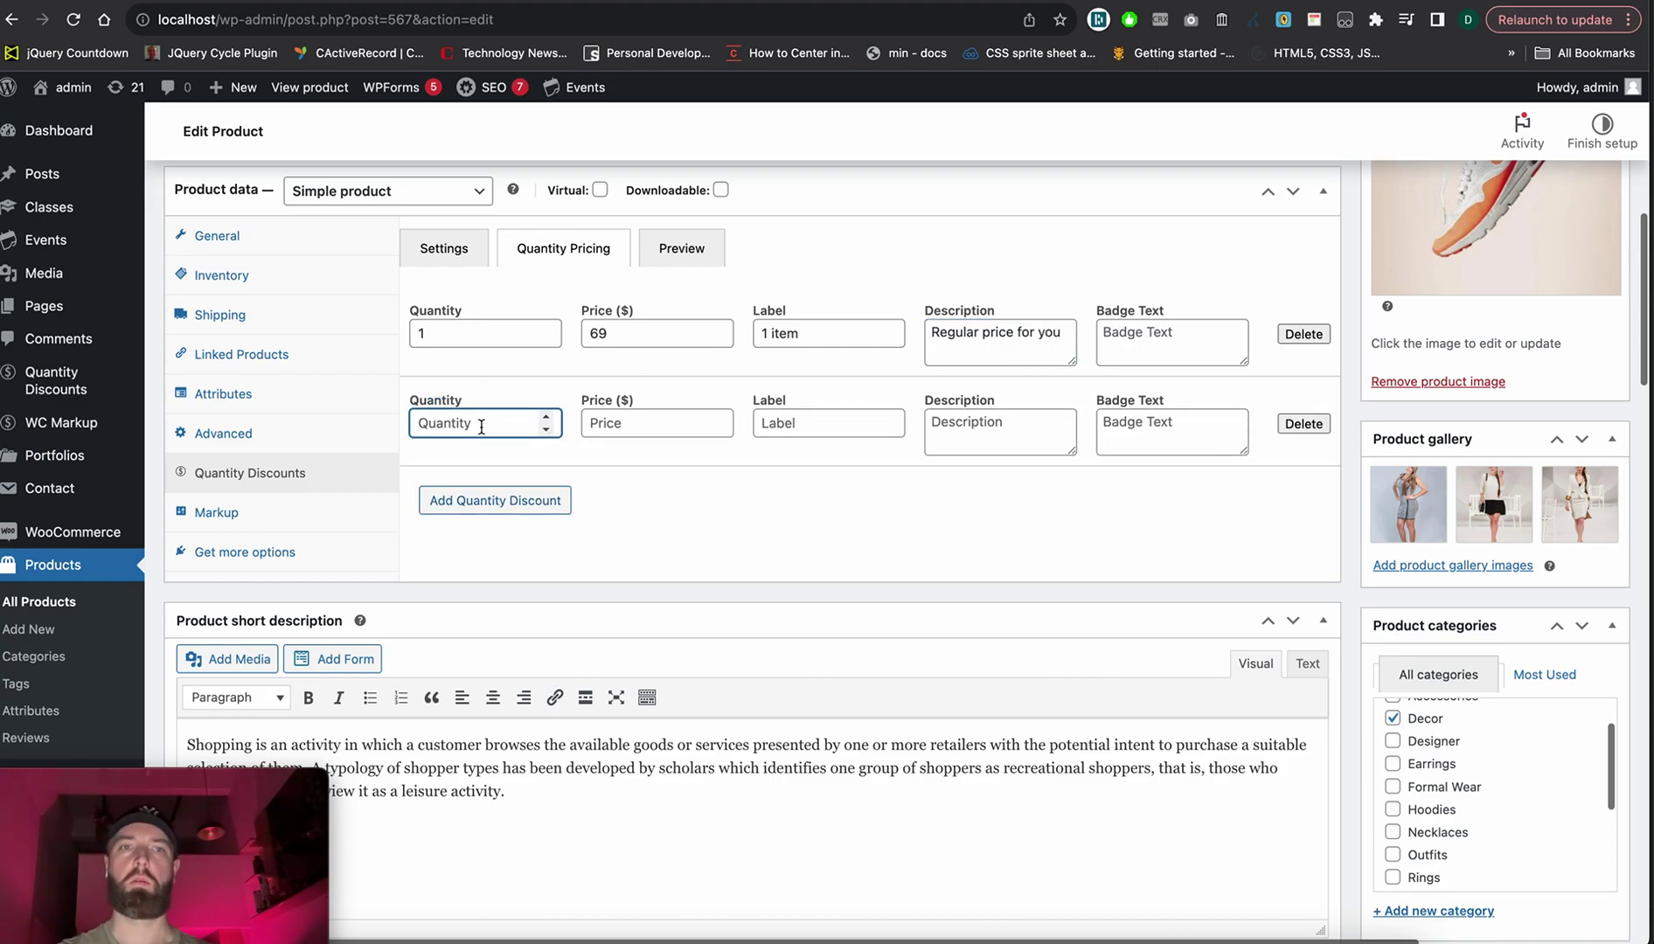
{"action": "type", "text": "2"}
{"action": "key", "text": "Tab"}
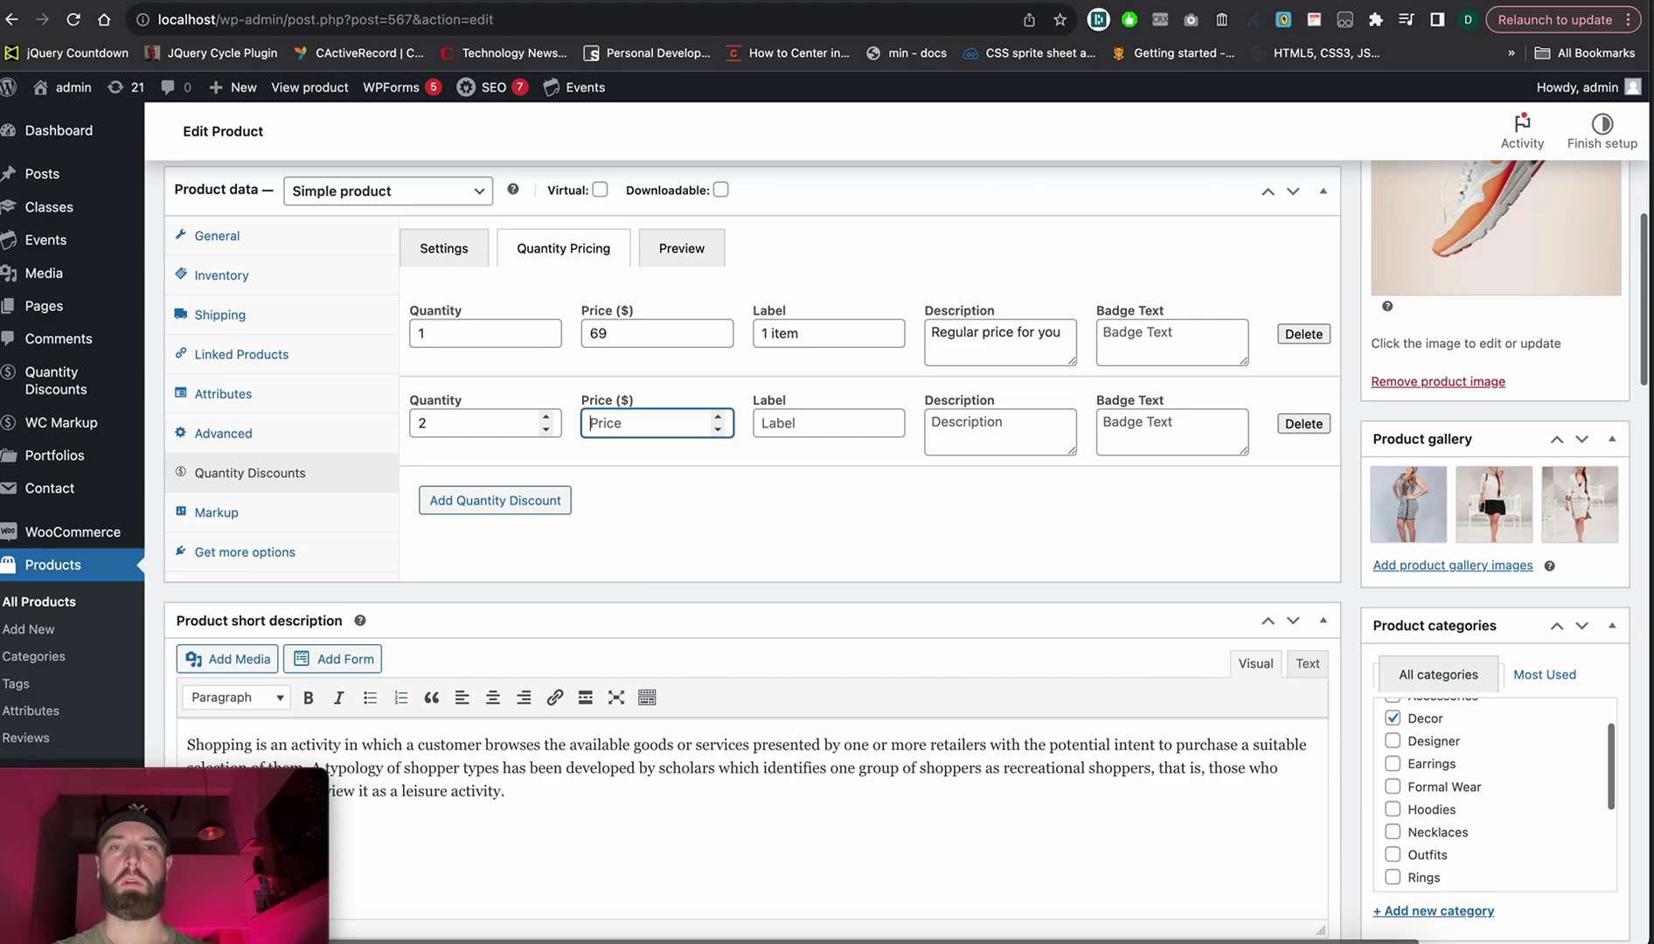
{"action": "type", "text": "1"}
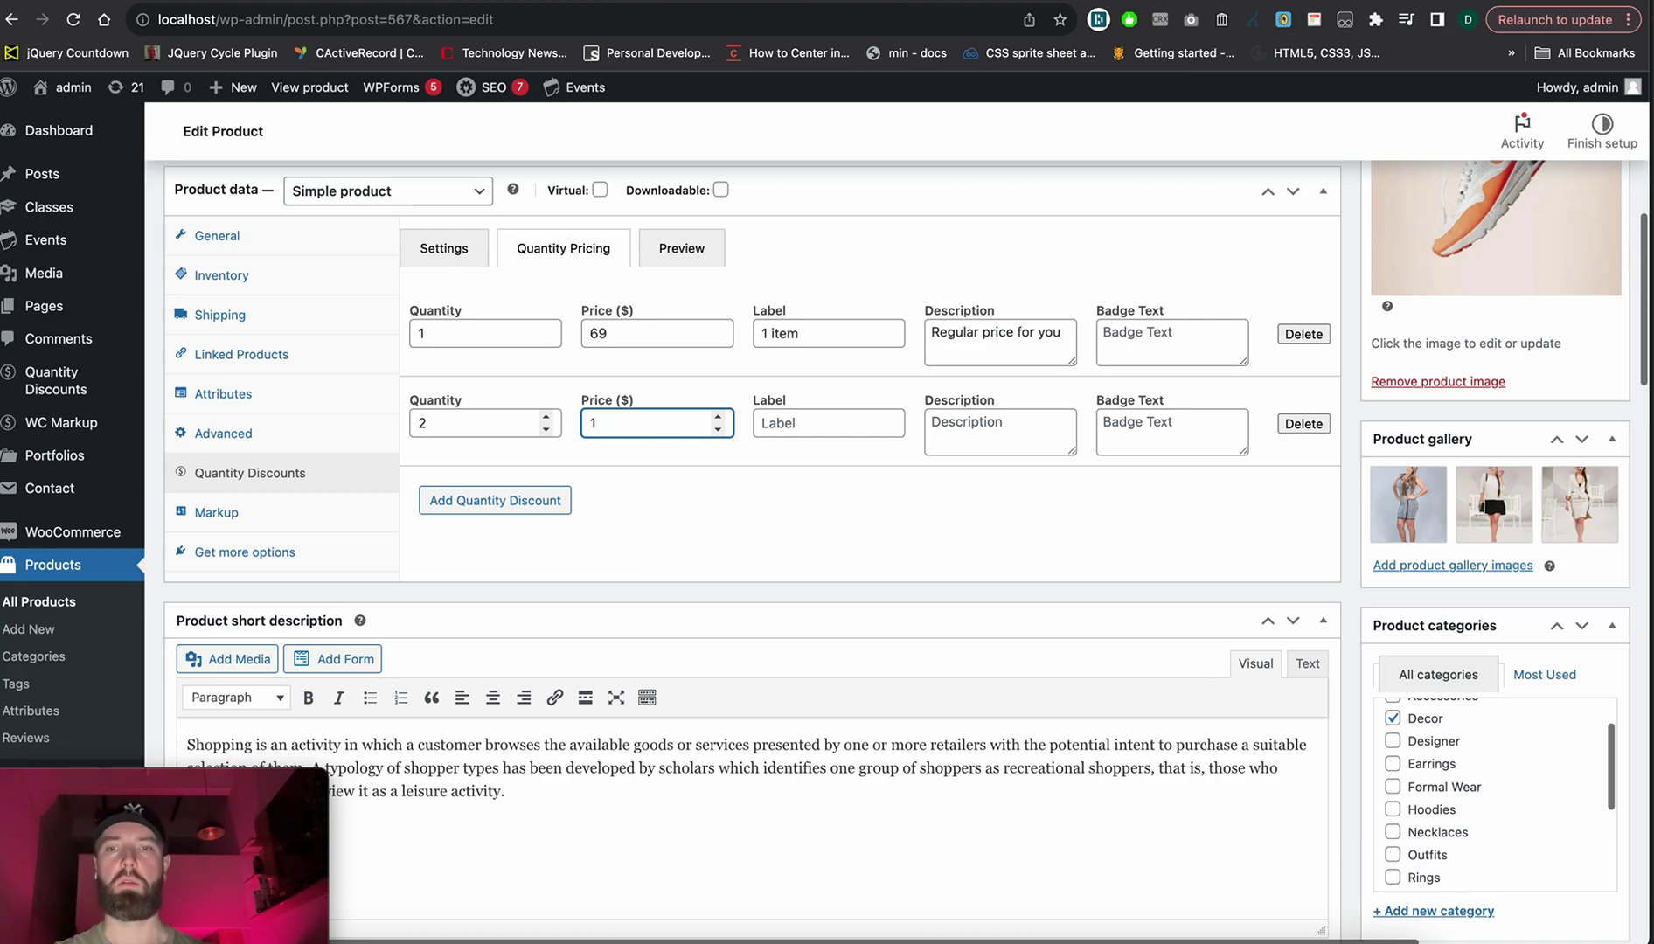
{"action": "type", "text": "20"}
{"action": "key", "text": "Tab"}
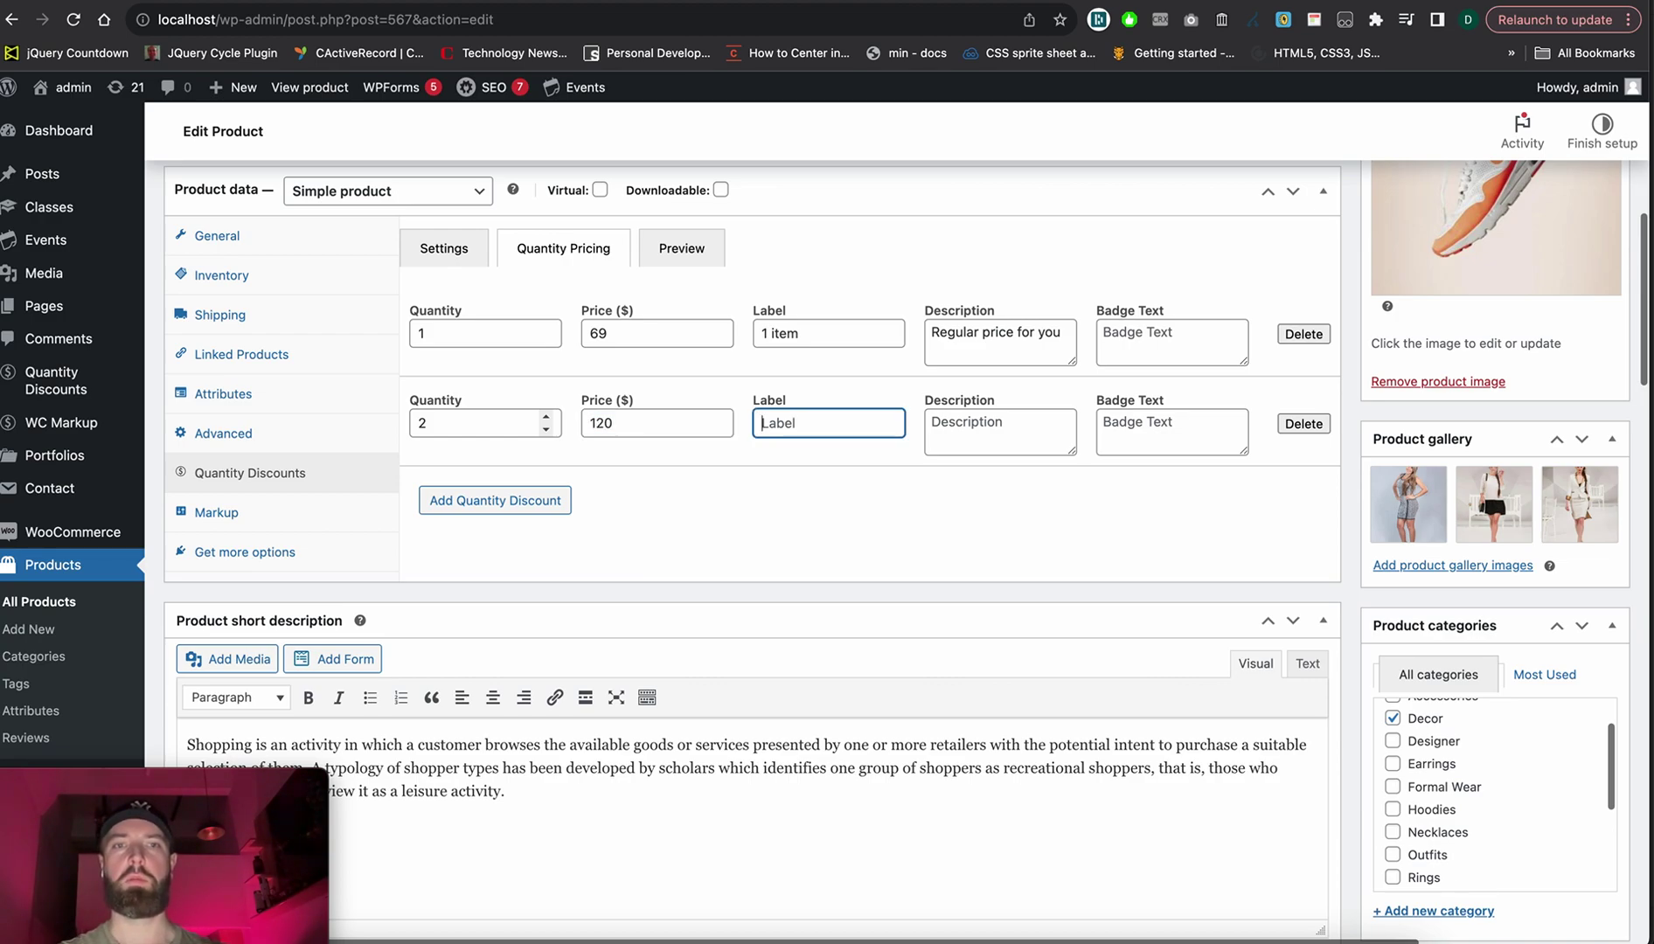
{"action": "type", "text": "2 items"}
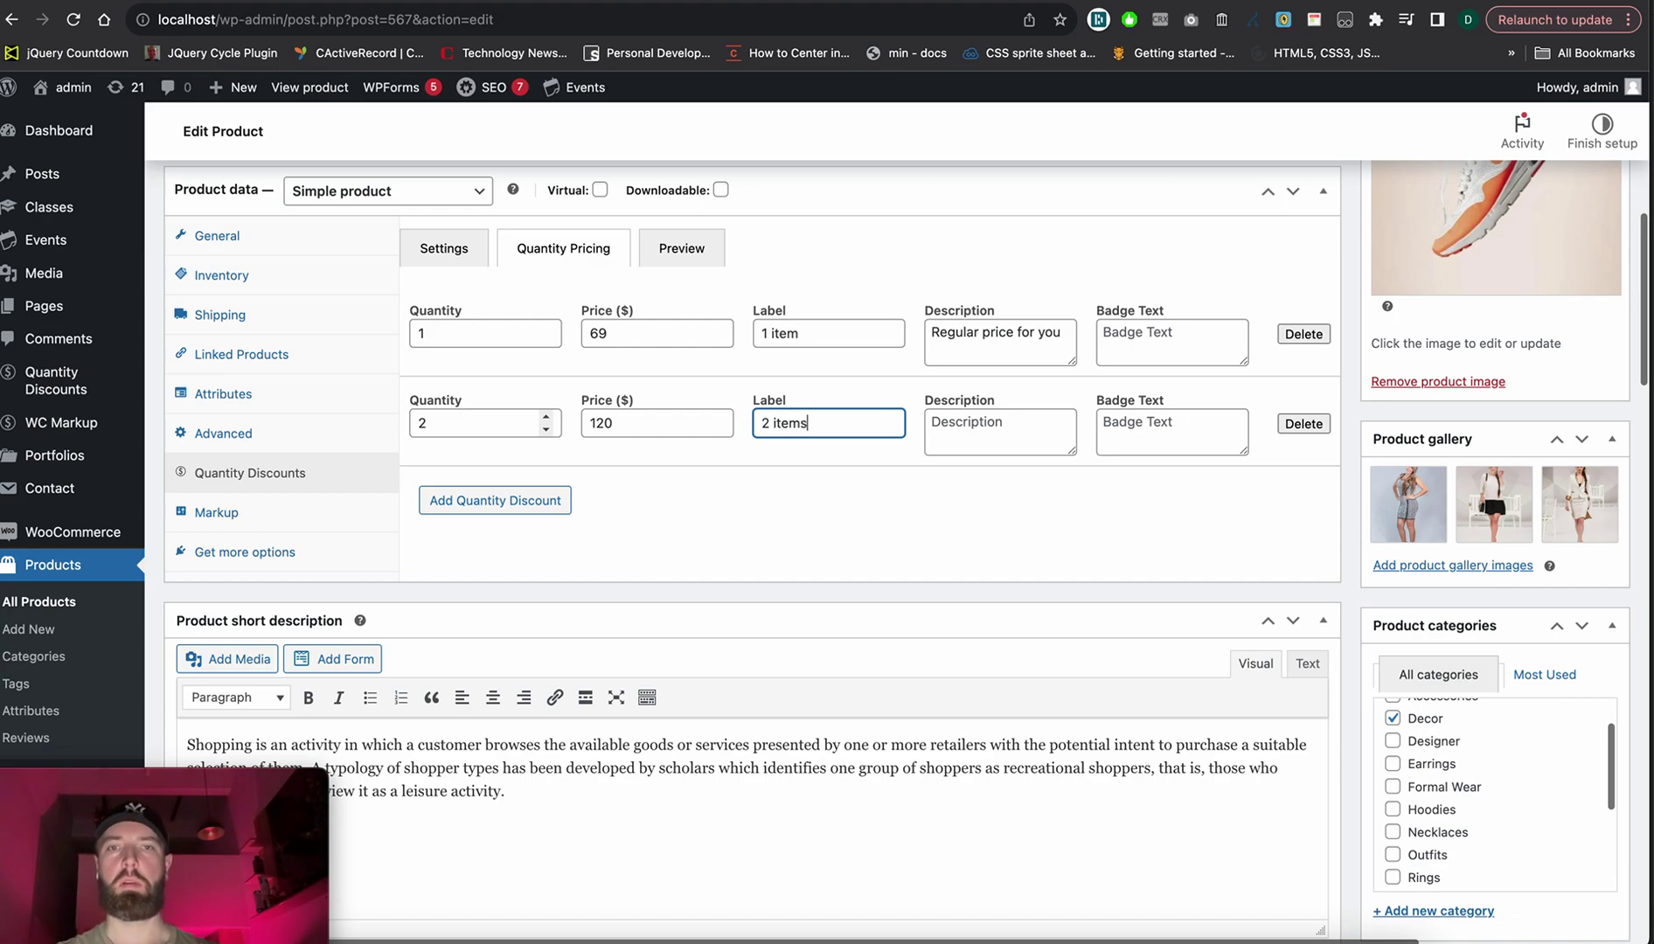
{"action": "key", "text": "Tab"}
{"action": "type", "text": "Wa"}
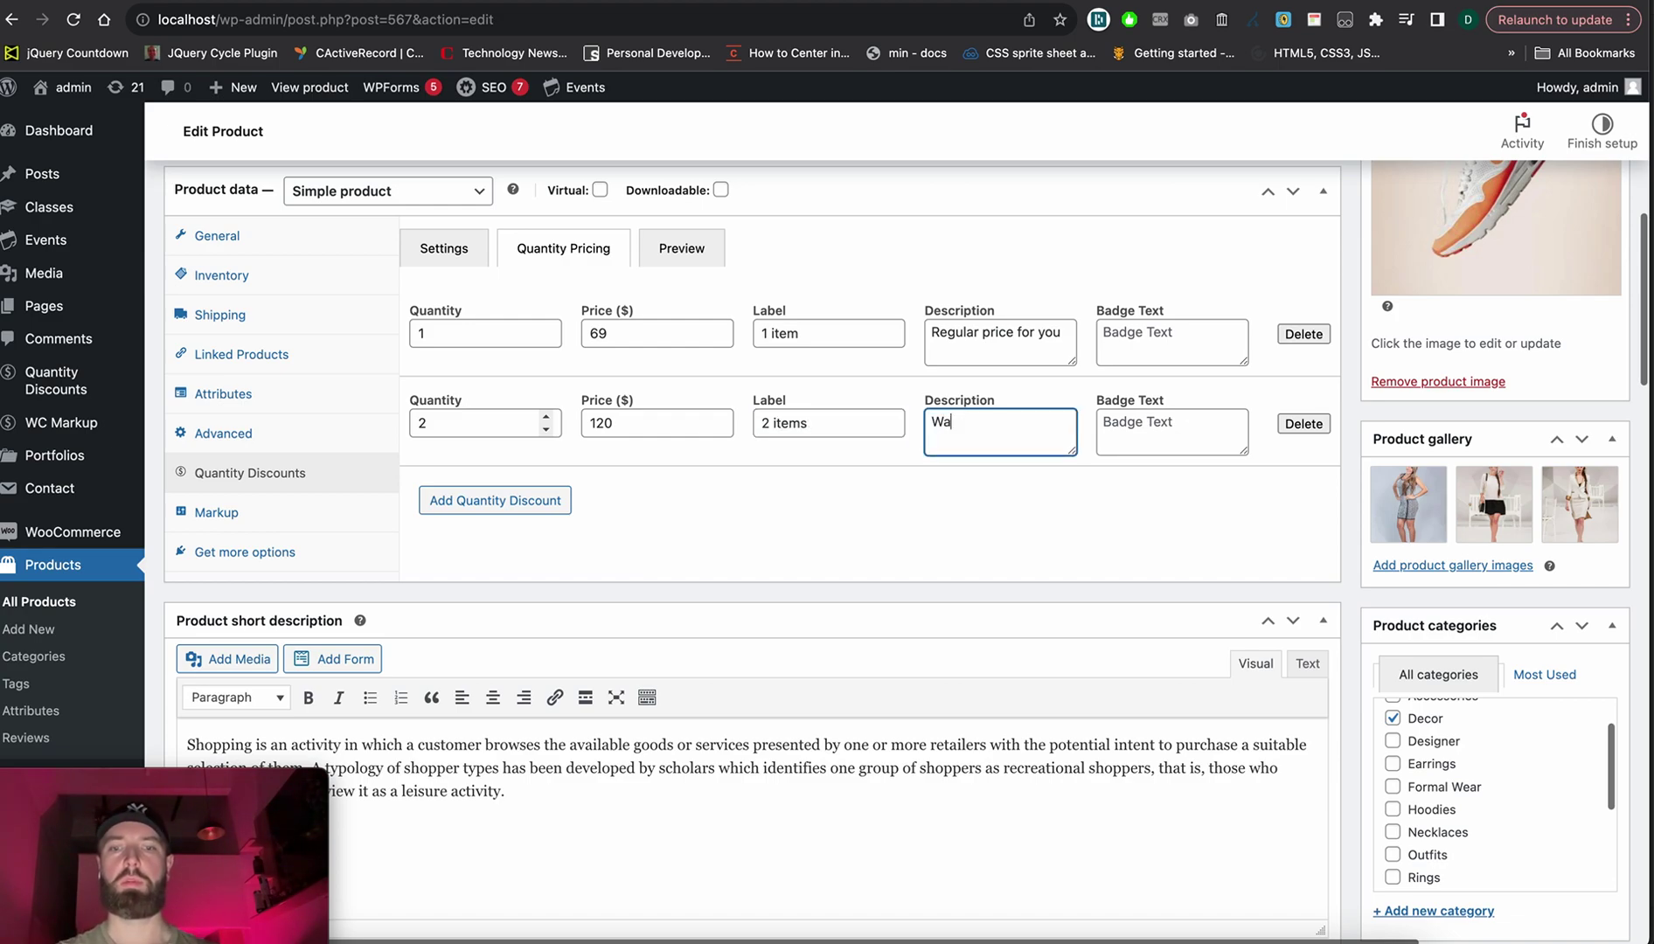
{"action": "type", "text": "y better"}
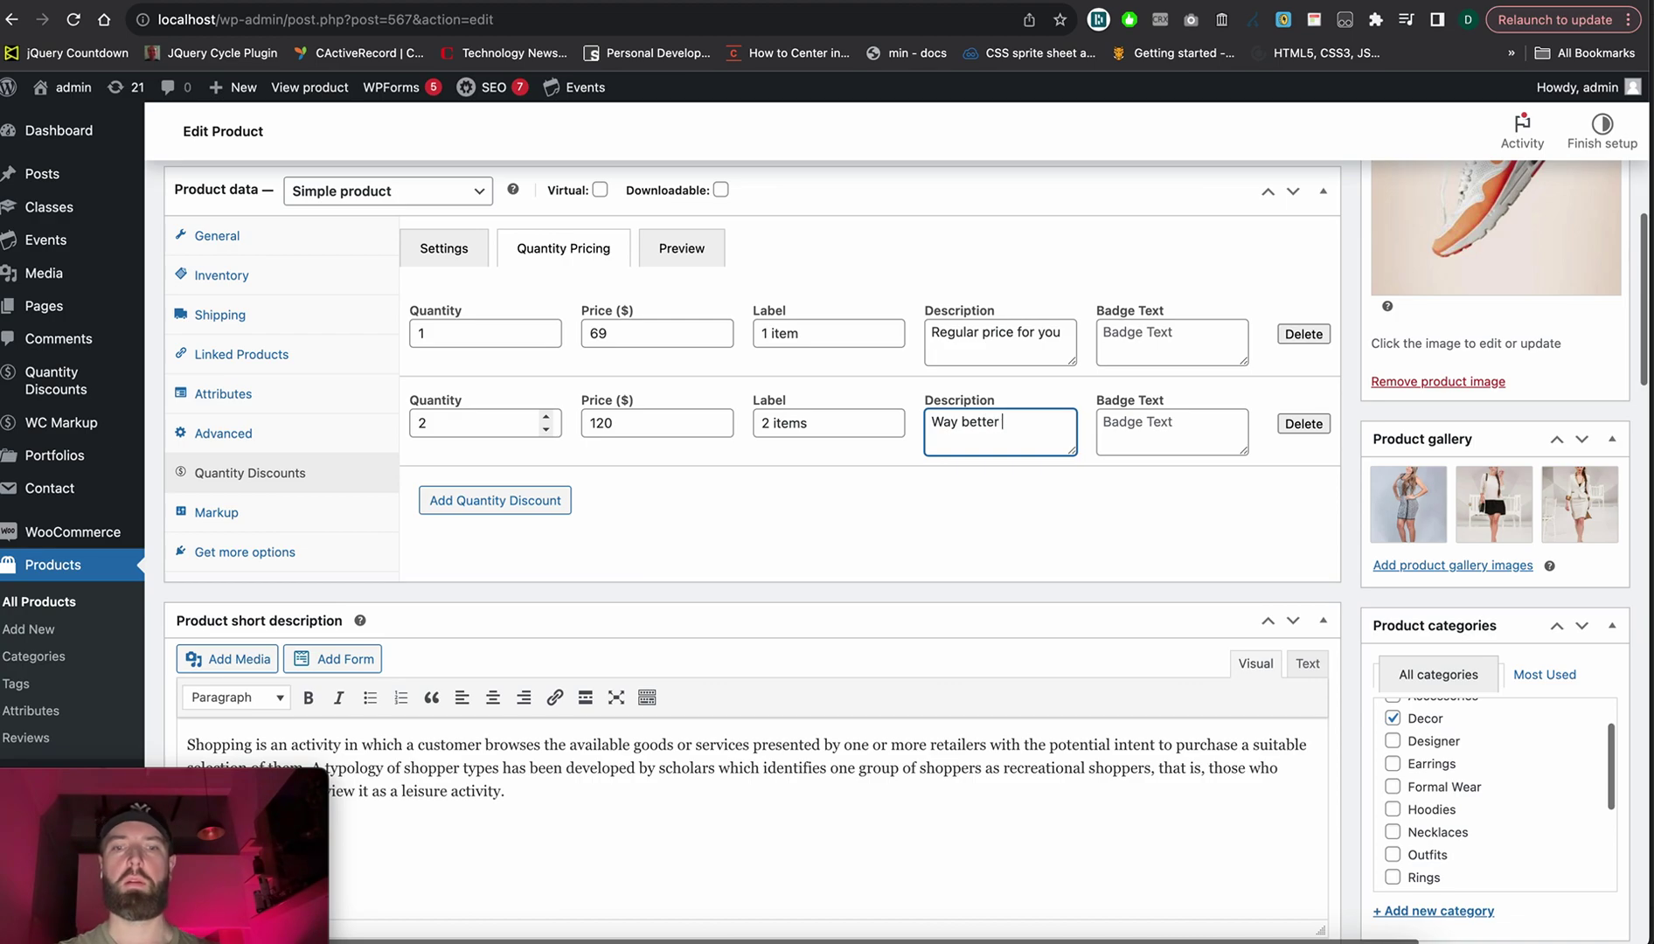
{"action": "type", "text": " price for you"}
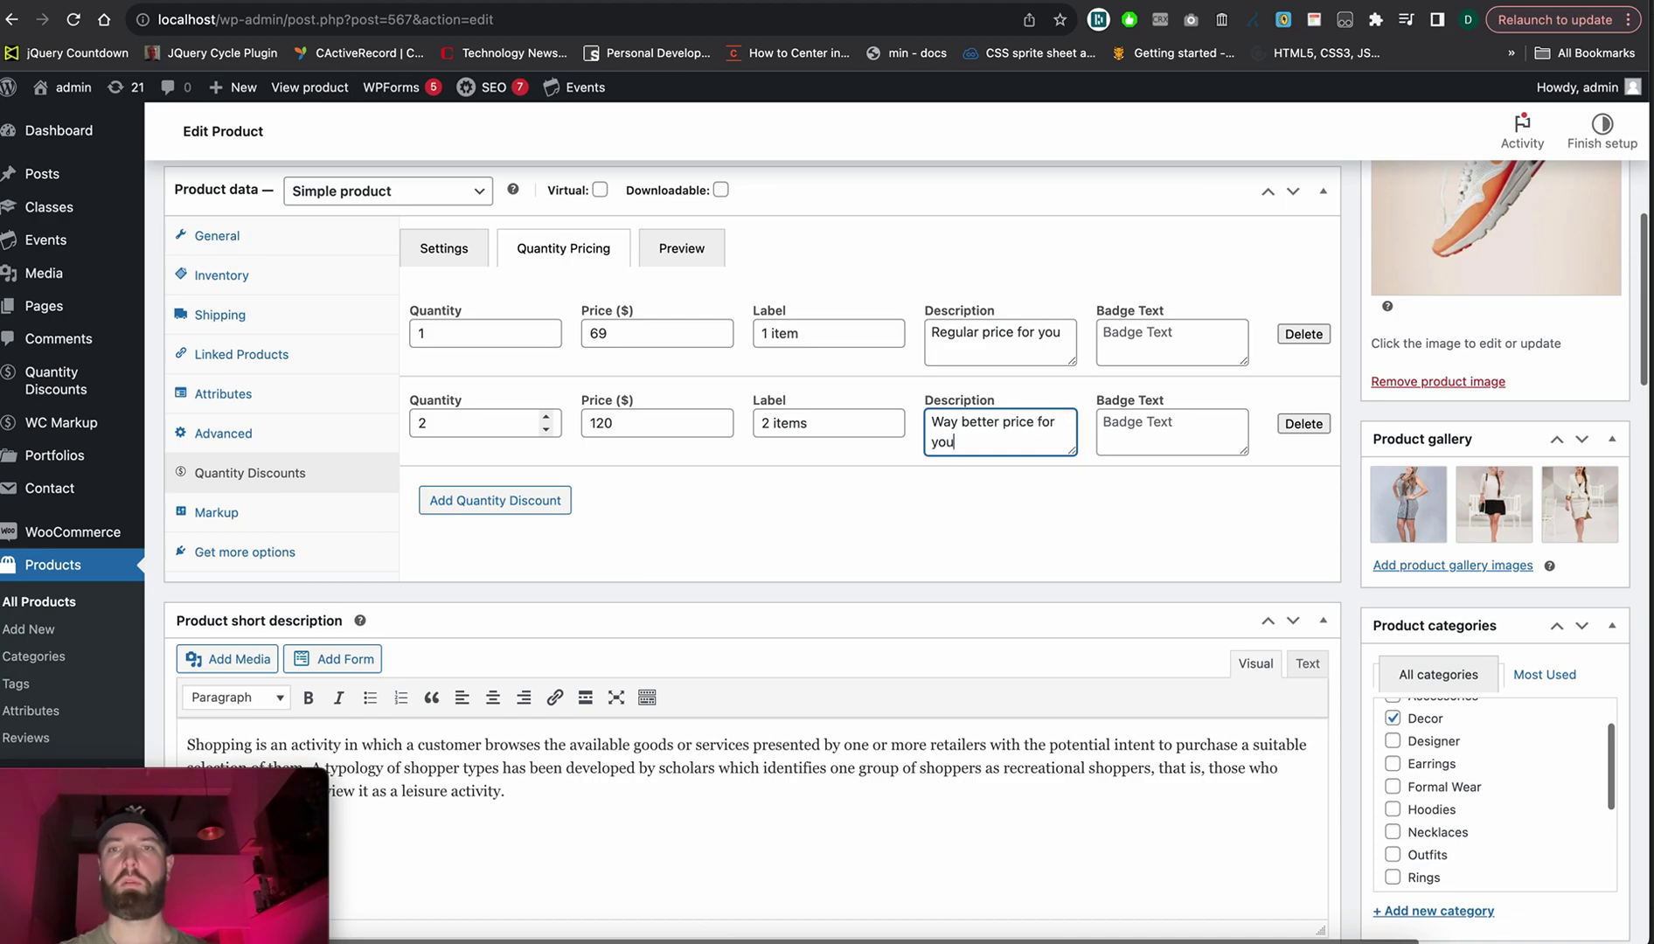
Preview the 1 item and 2 items blocks, then Update the Nike running shoe product.
{"action": "left_click", "coordinate": [675, 253]}
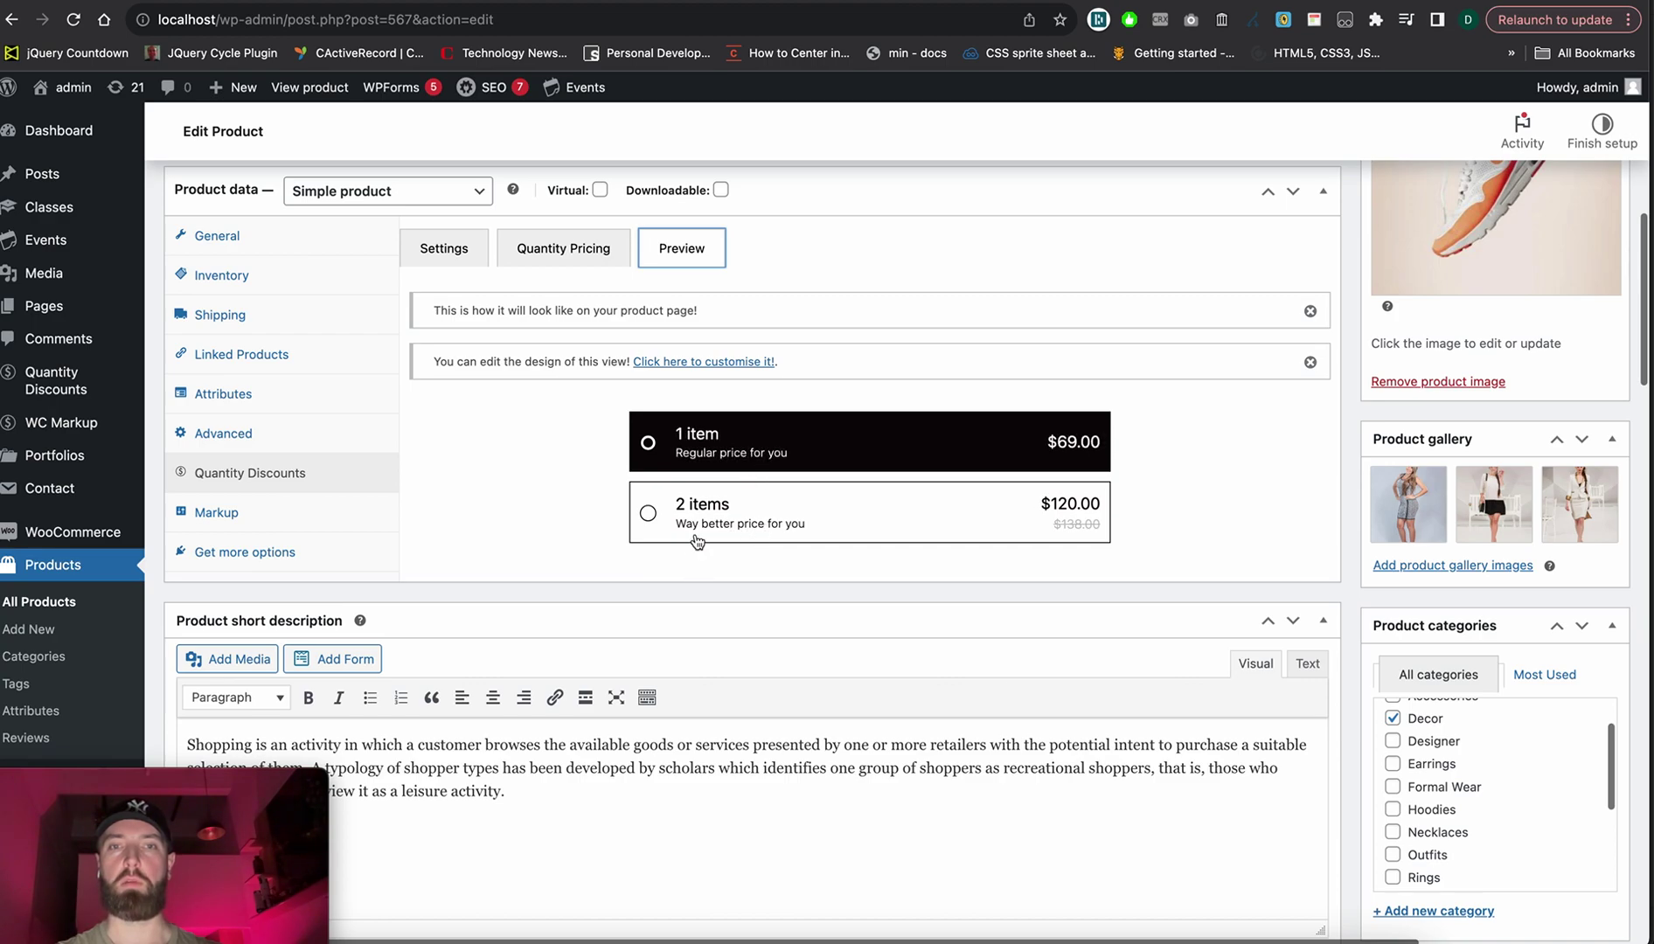
{"action": "left_click", "coordinate": [1098, 537]}
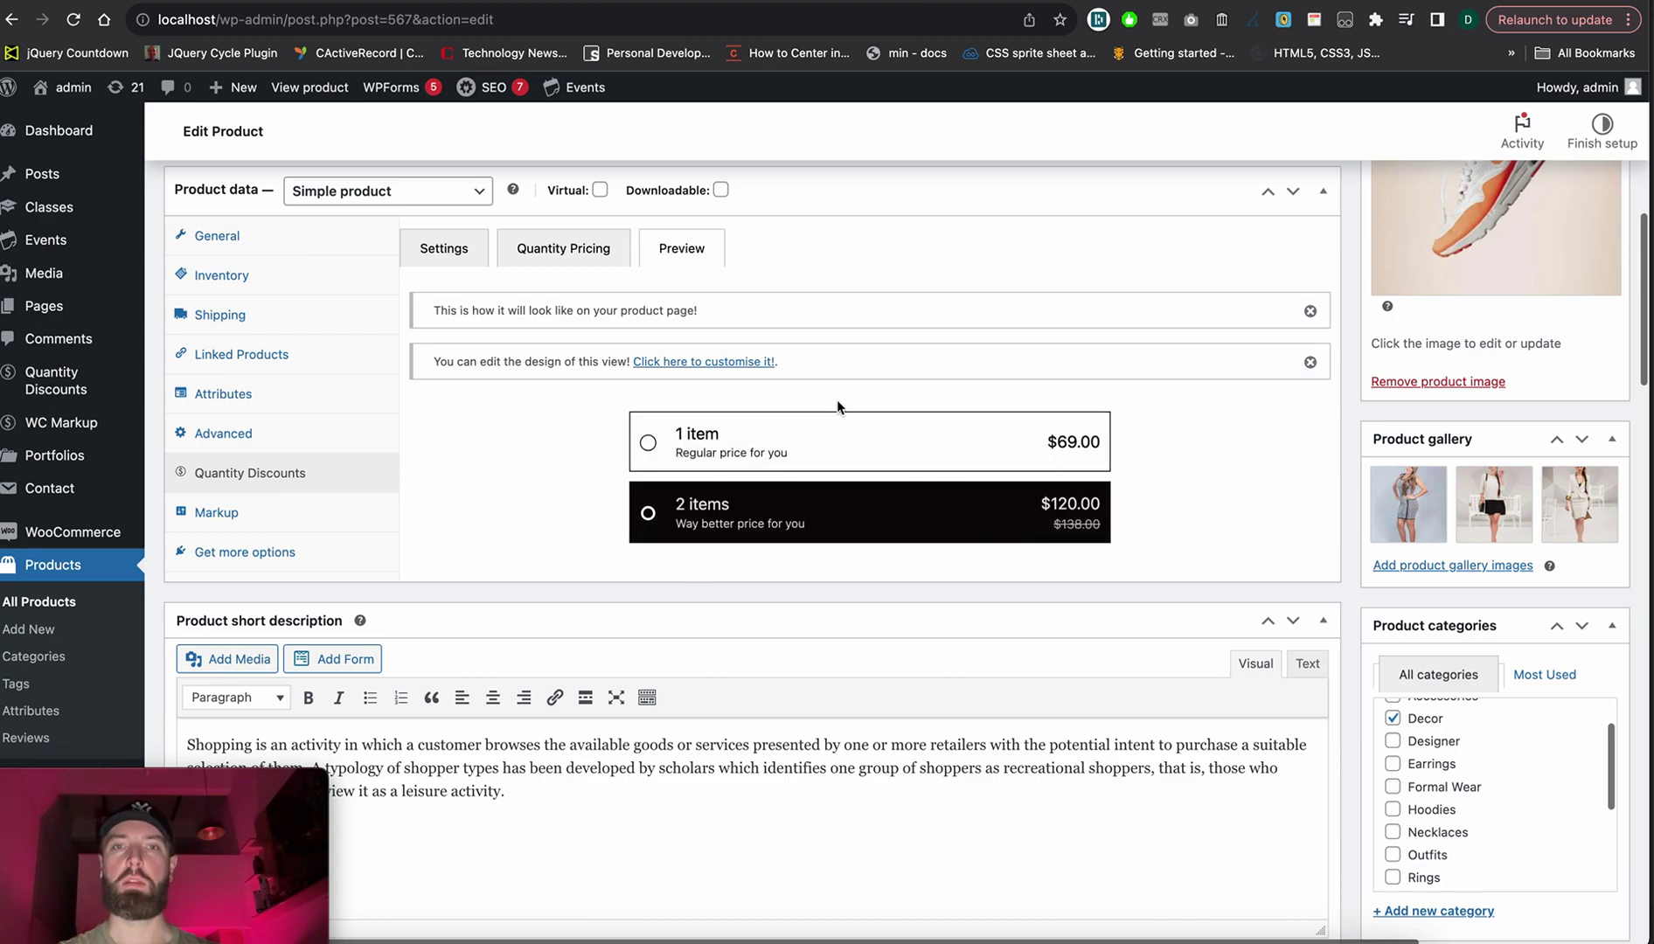
{"action": "left_click", "coordinate": [828, 443]}
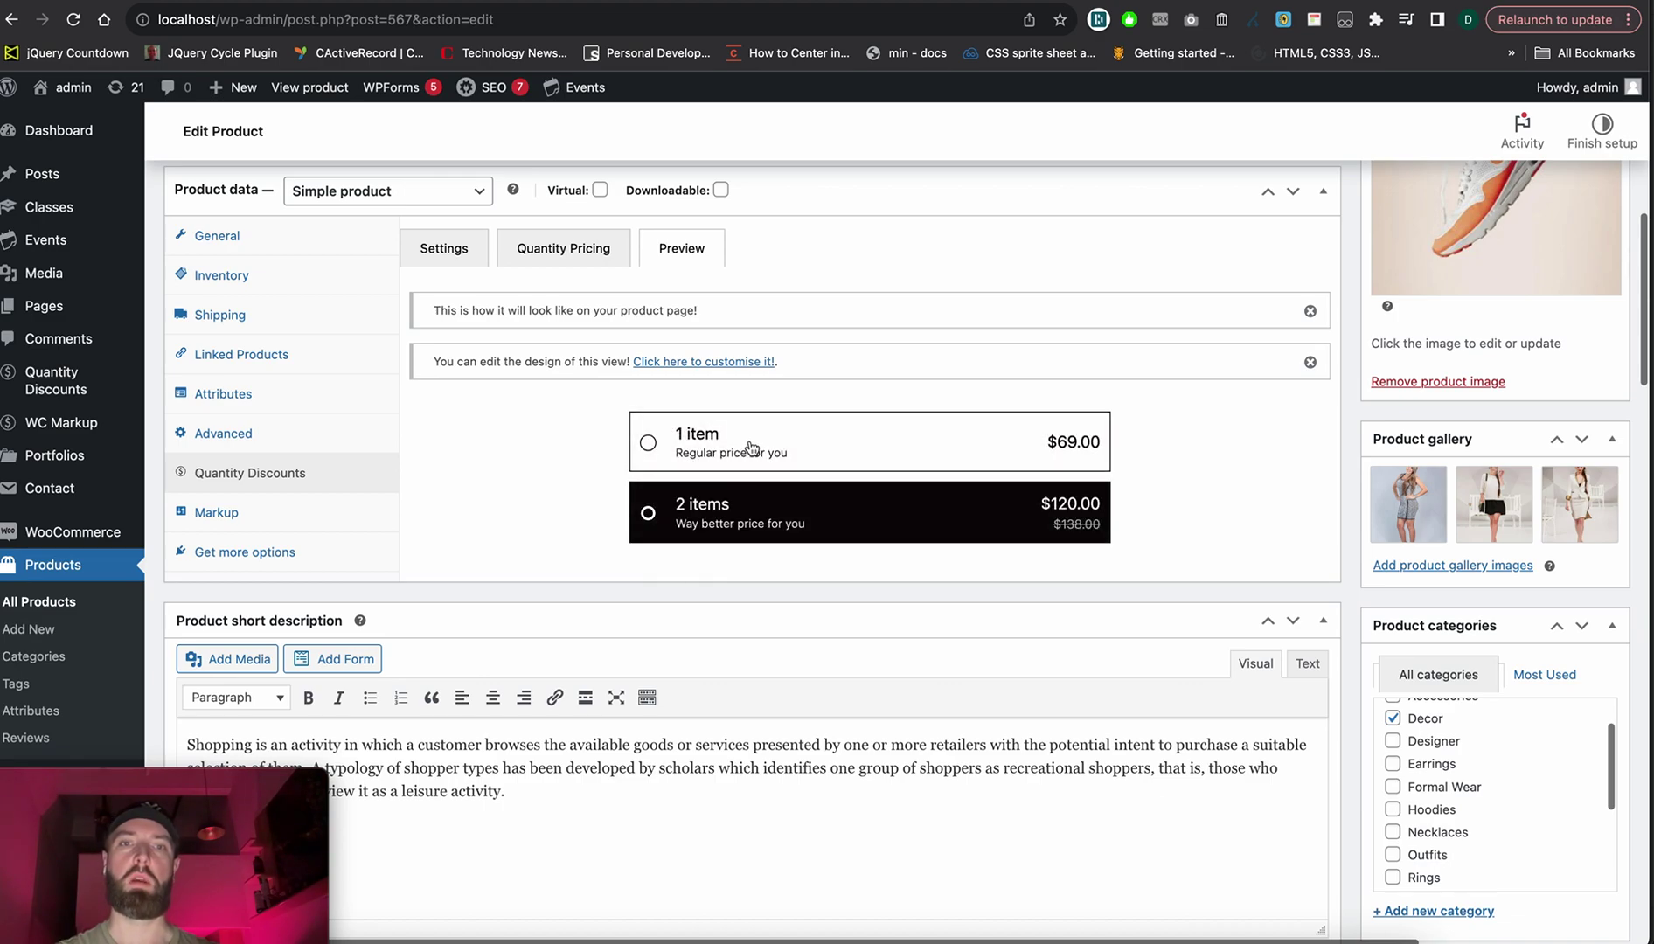
{"action": "left_click", "coordinate": [563, 253]}
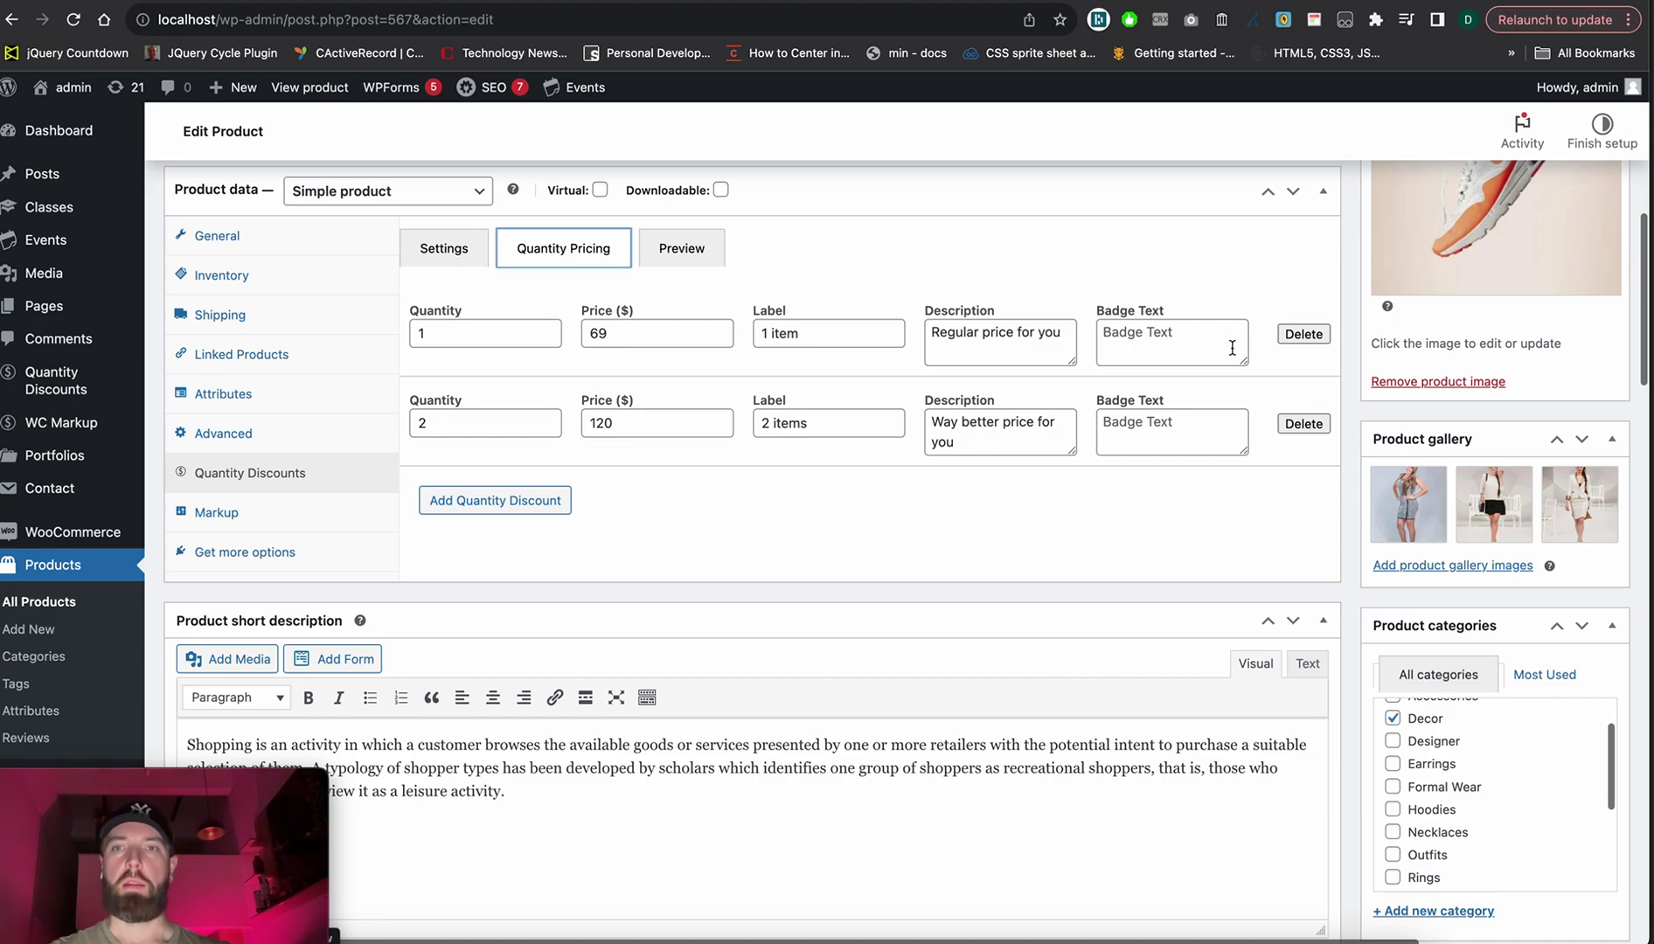
{"action": "scroll", "coordinate": [1232, 348], "scroll_direction": "up", "scroll_amount": 5}
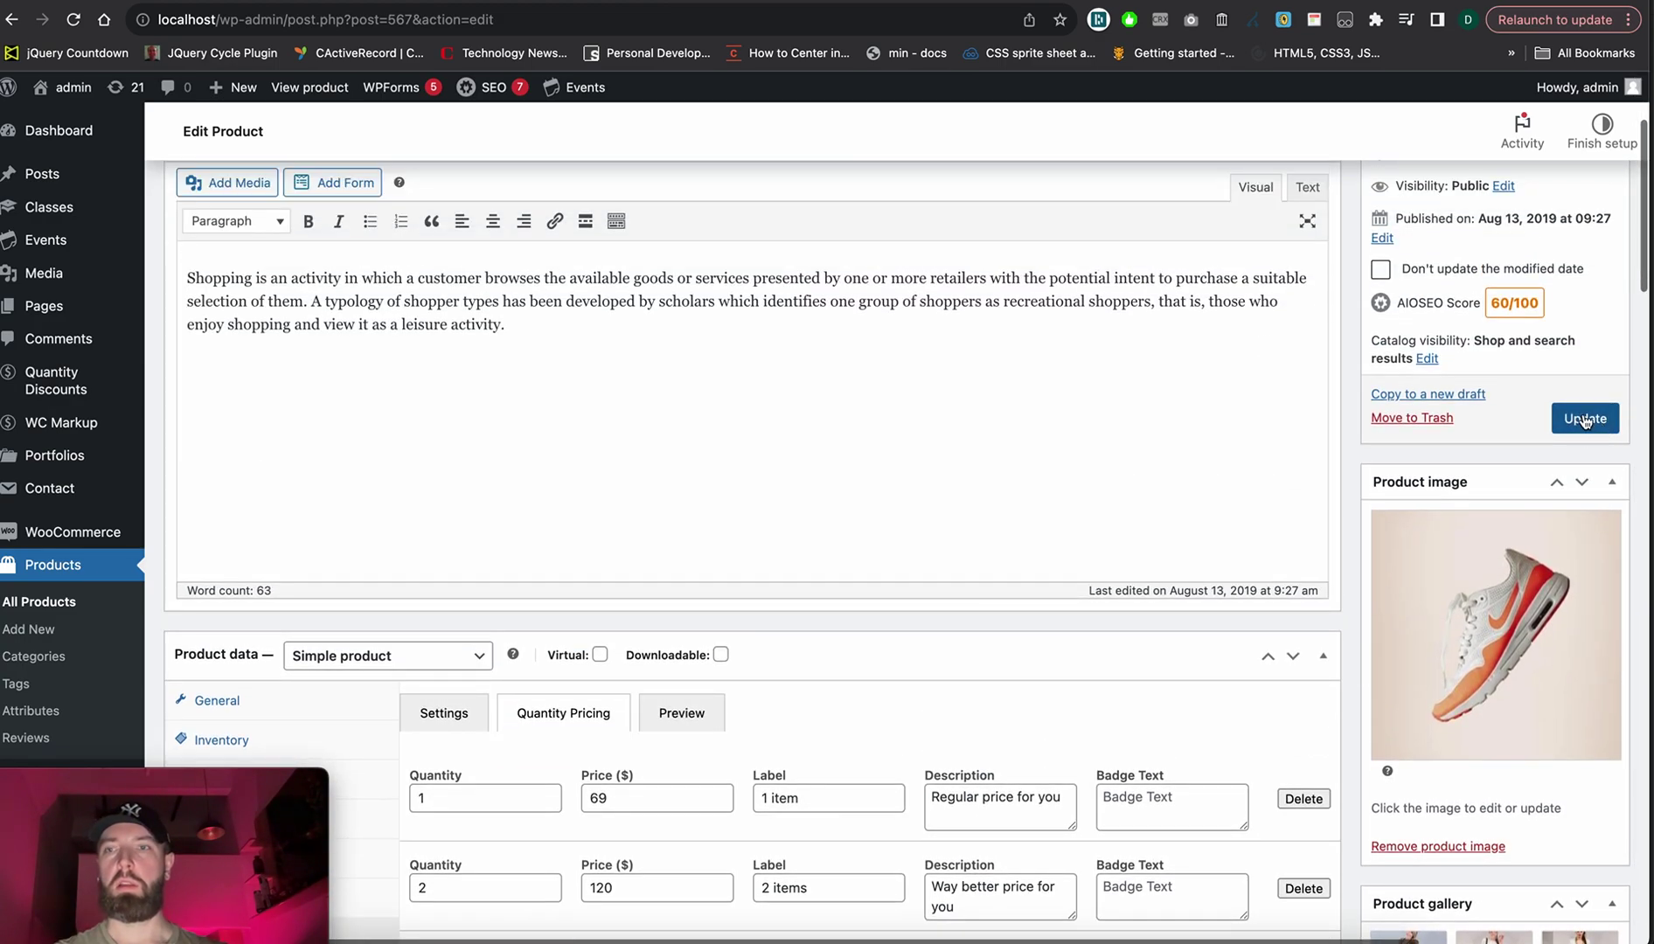
{"action": "left_click", "coordinate": [1586, 418]}
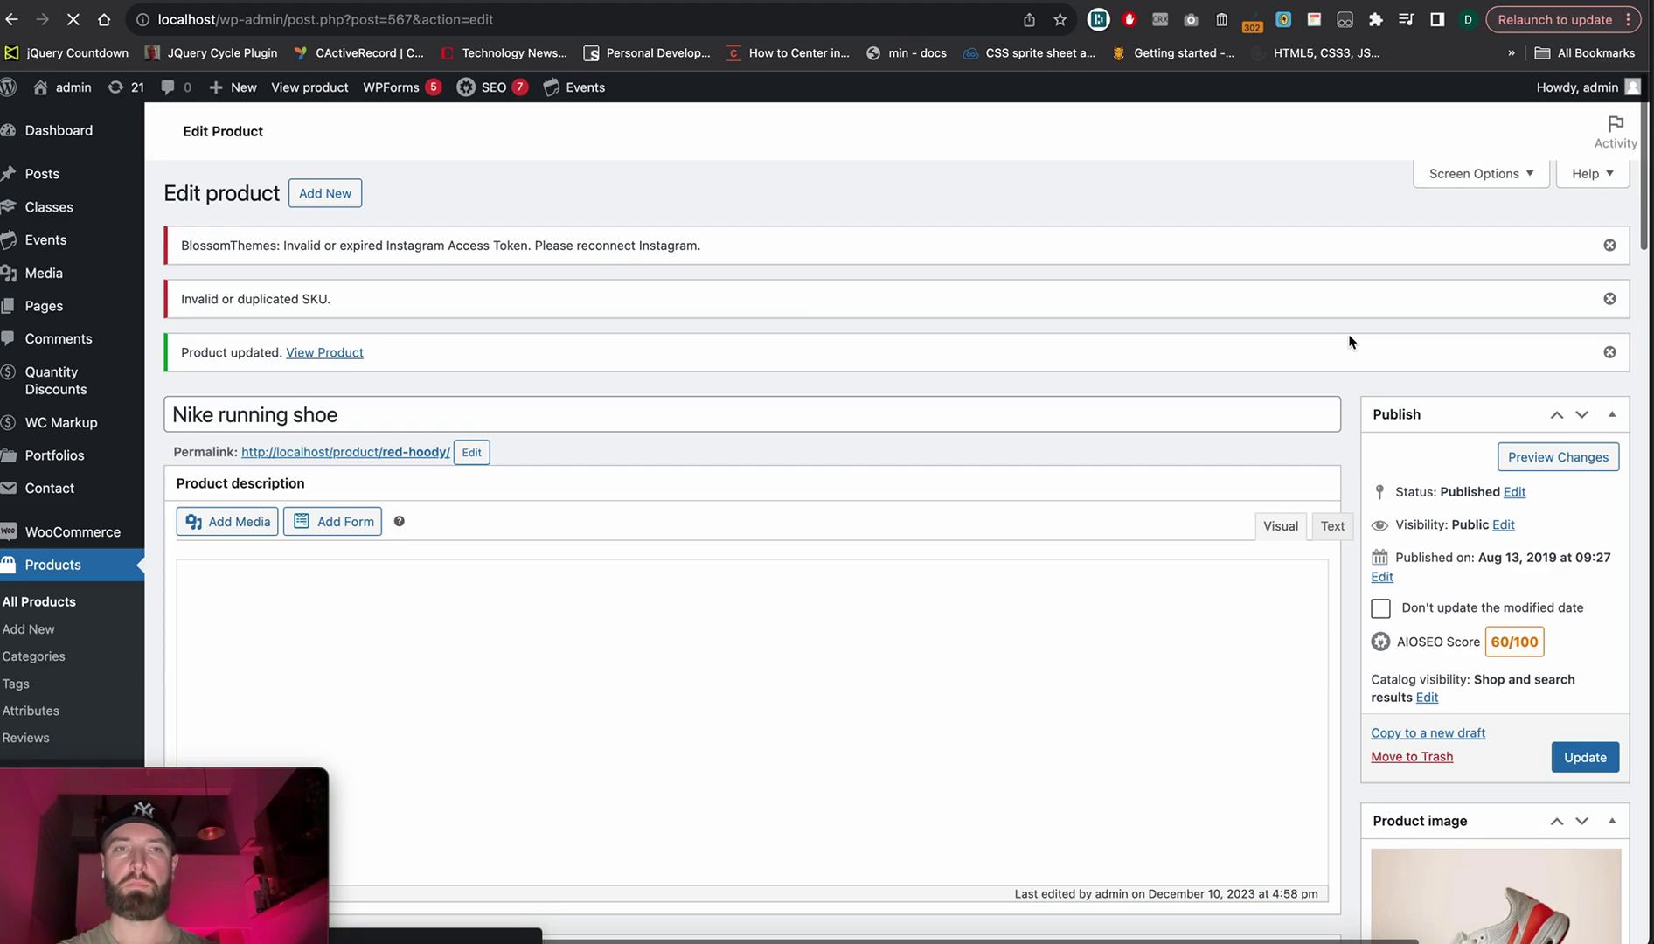
On the storefront page, compare the 1 item $69.00 and 2 items $120.00 discount blocks.
{"action": "left_click_drag", "start_coordinate": [239, 453], "coordinate": [451, 453]}
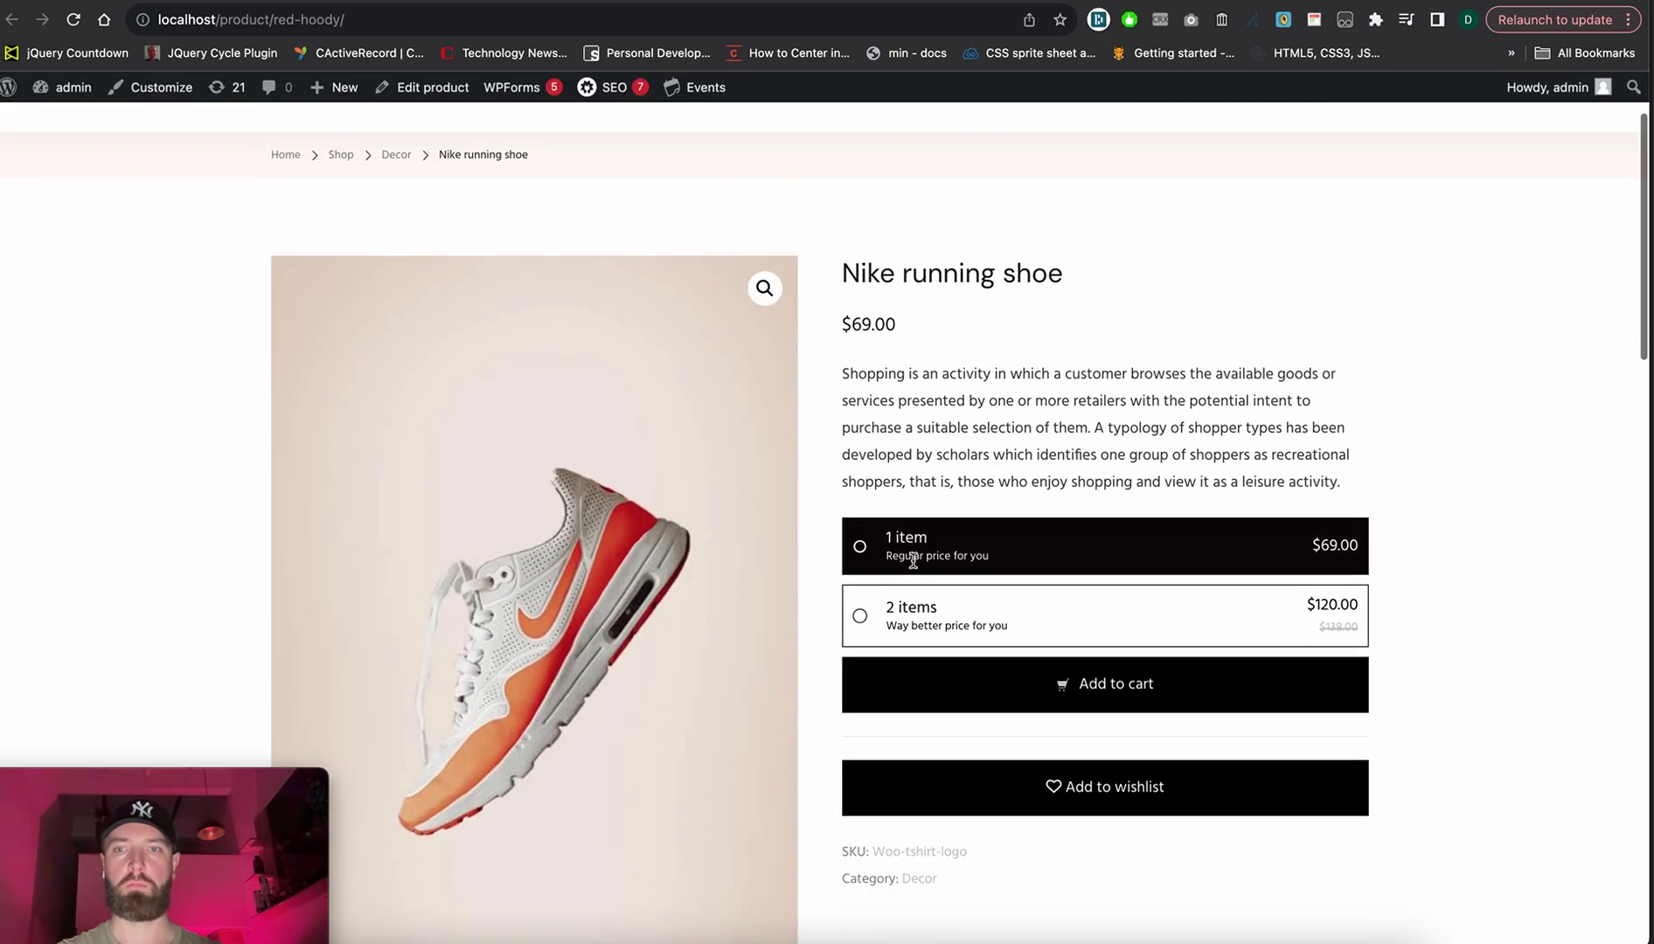
{"action": "left_click", "coordinate": [962, 633]}
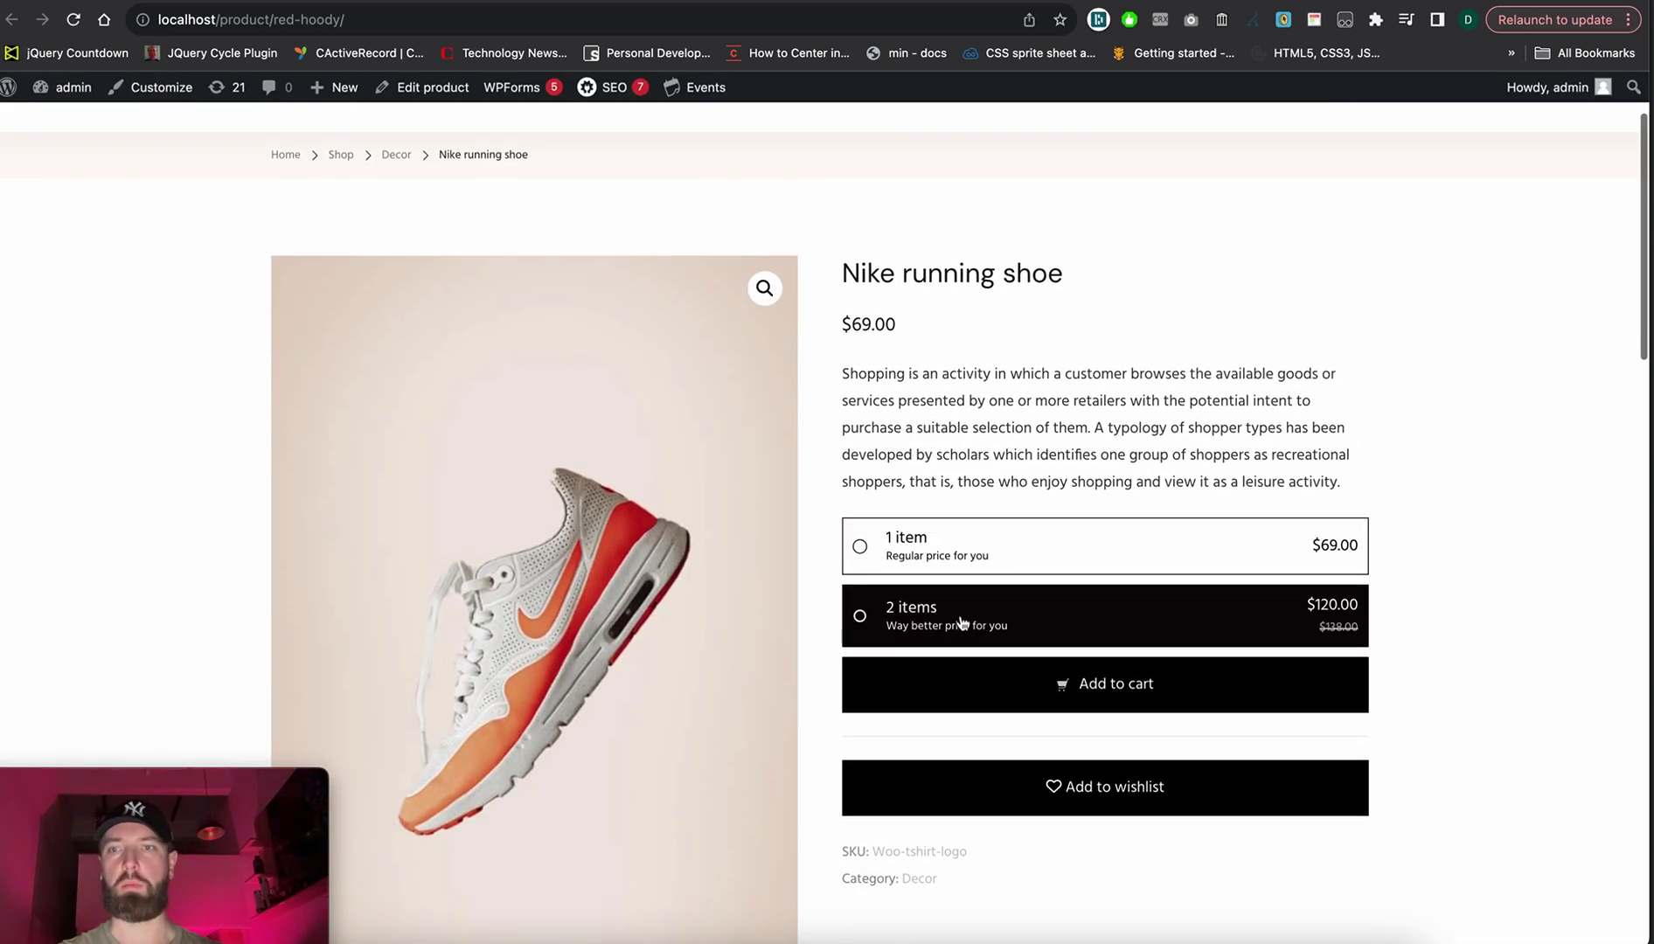
{"action": "left_click", "coordinate": [961, 556]}
{"action": "left_click", "coordinate": [958, 604]}
{"action": "left_click", "coordinate": [949, 573]}
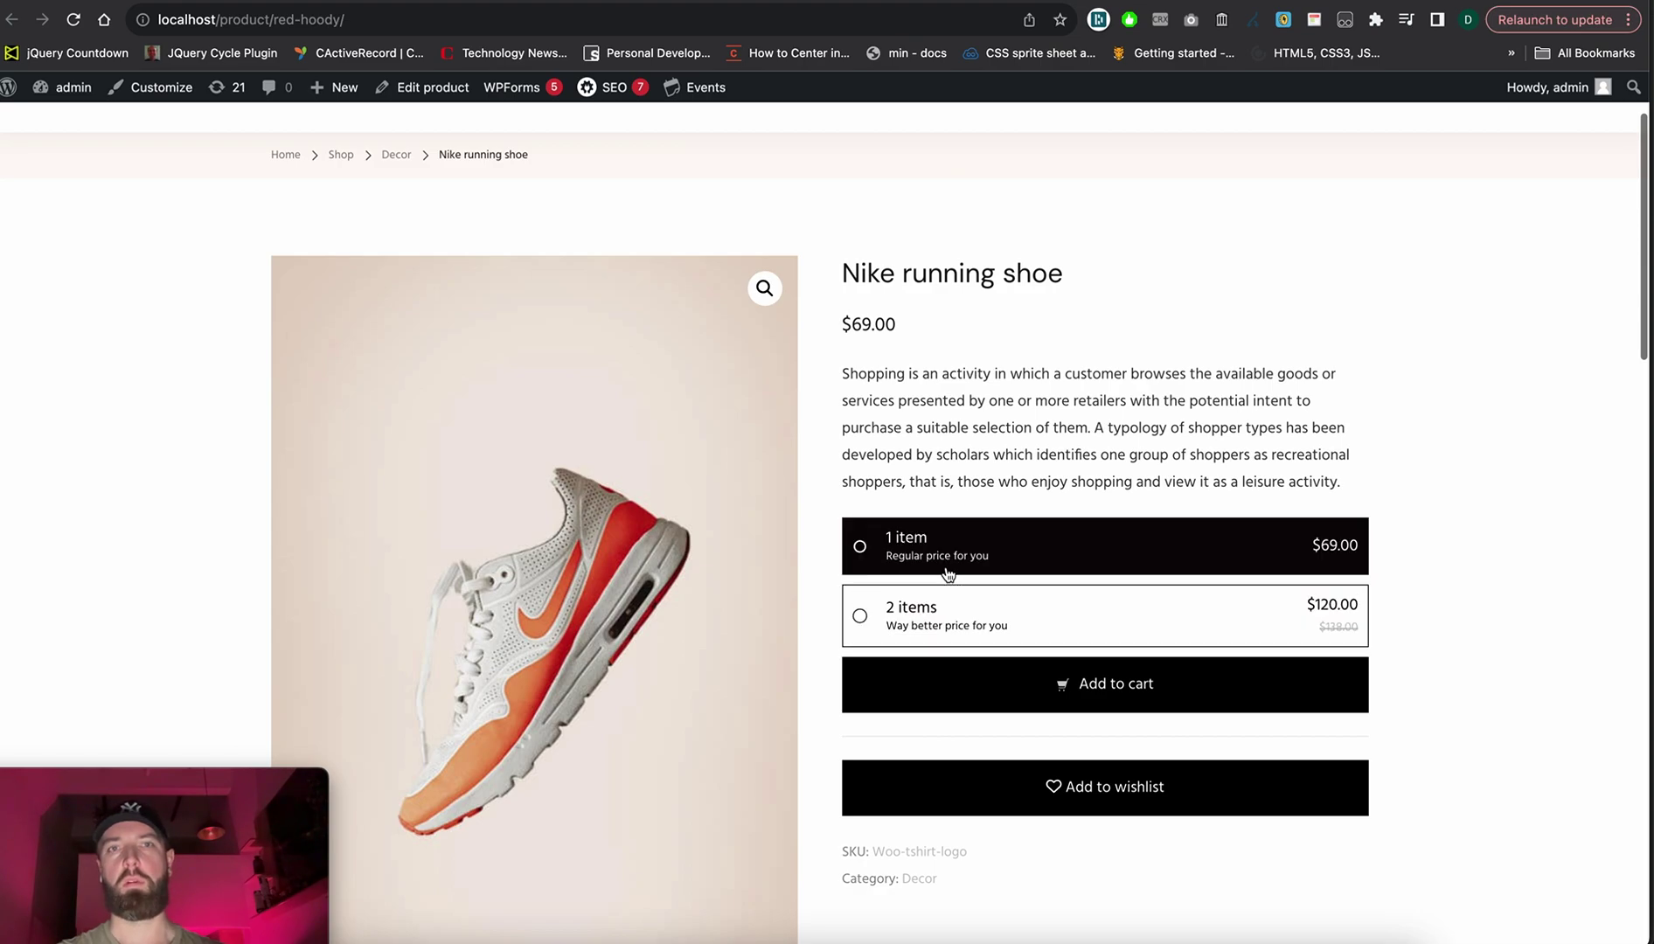
Back in the product editor, disable Quantity Discounts Blocks and enable Min-Max Quantity selection.
{"action": "key", "text": "ctrl+shift+Tab"}
{"action": "scroll", "coordinate": [568, 374], "scroll_direction": "down", "scroll_amount": 10}
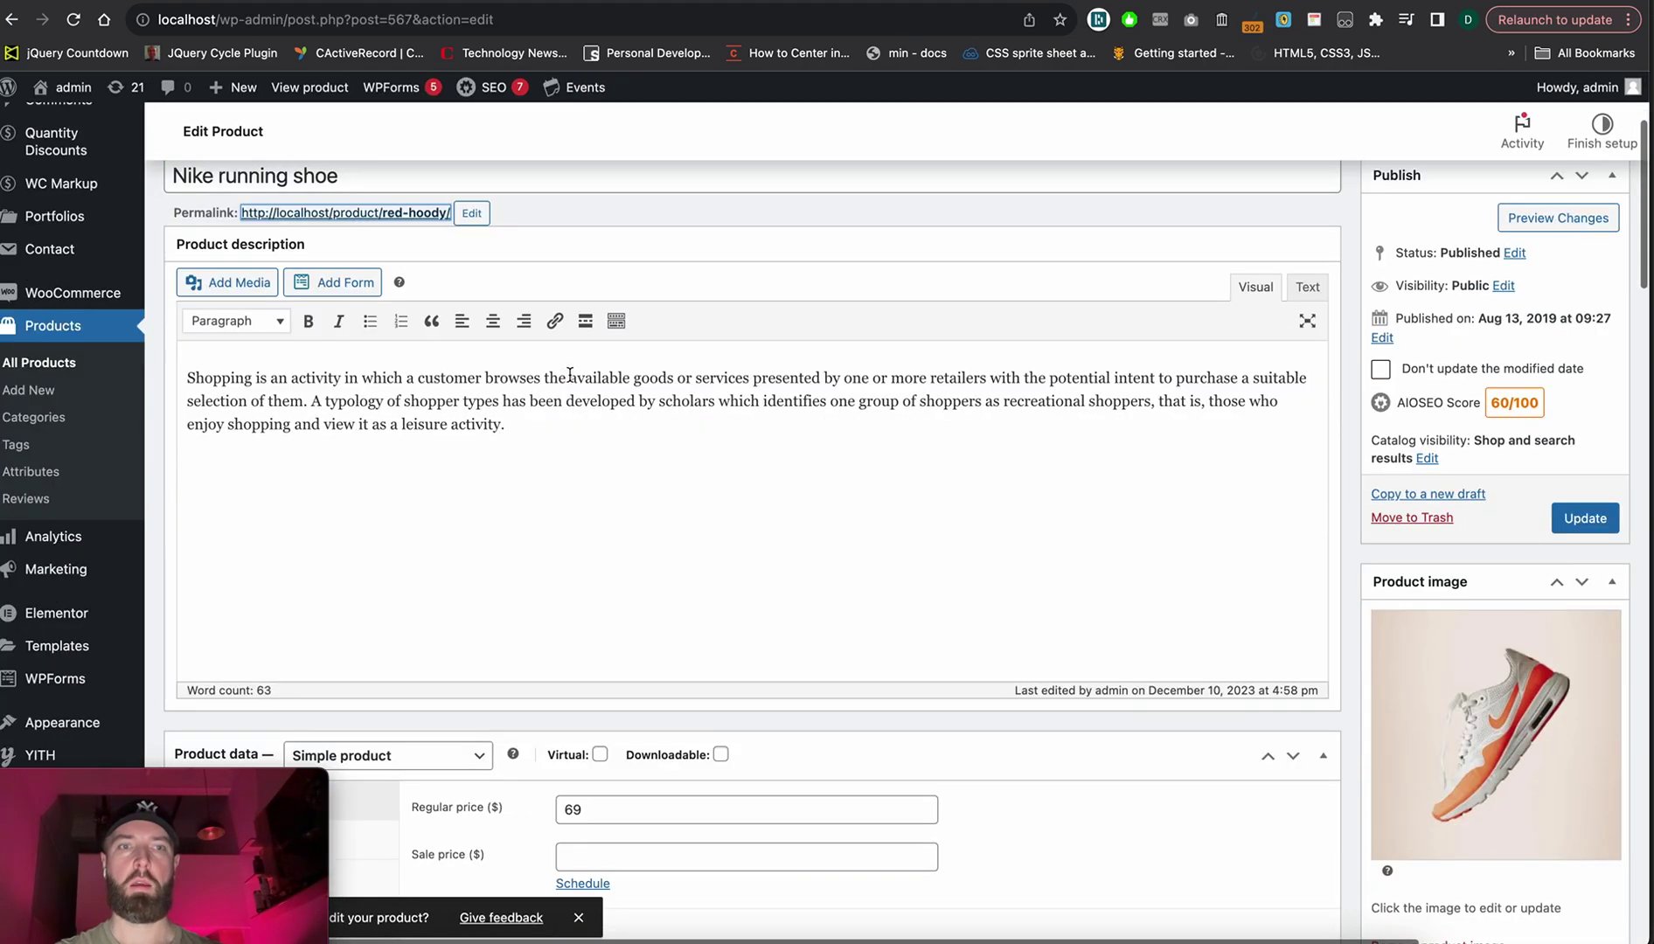
{"action": "left_click", "coordinate": [330, 471]}
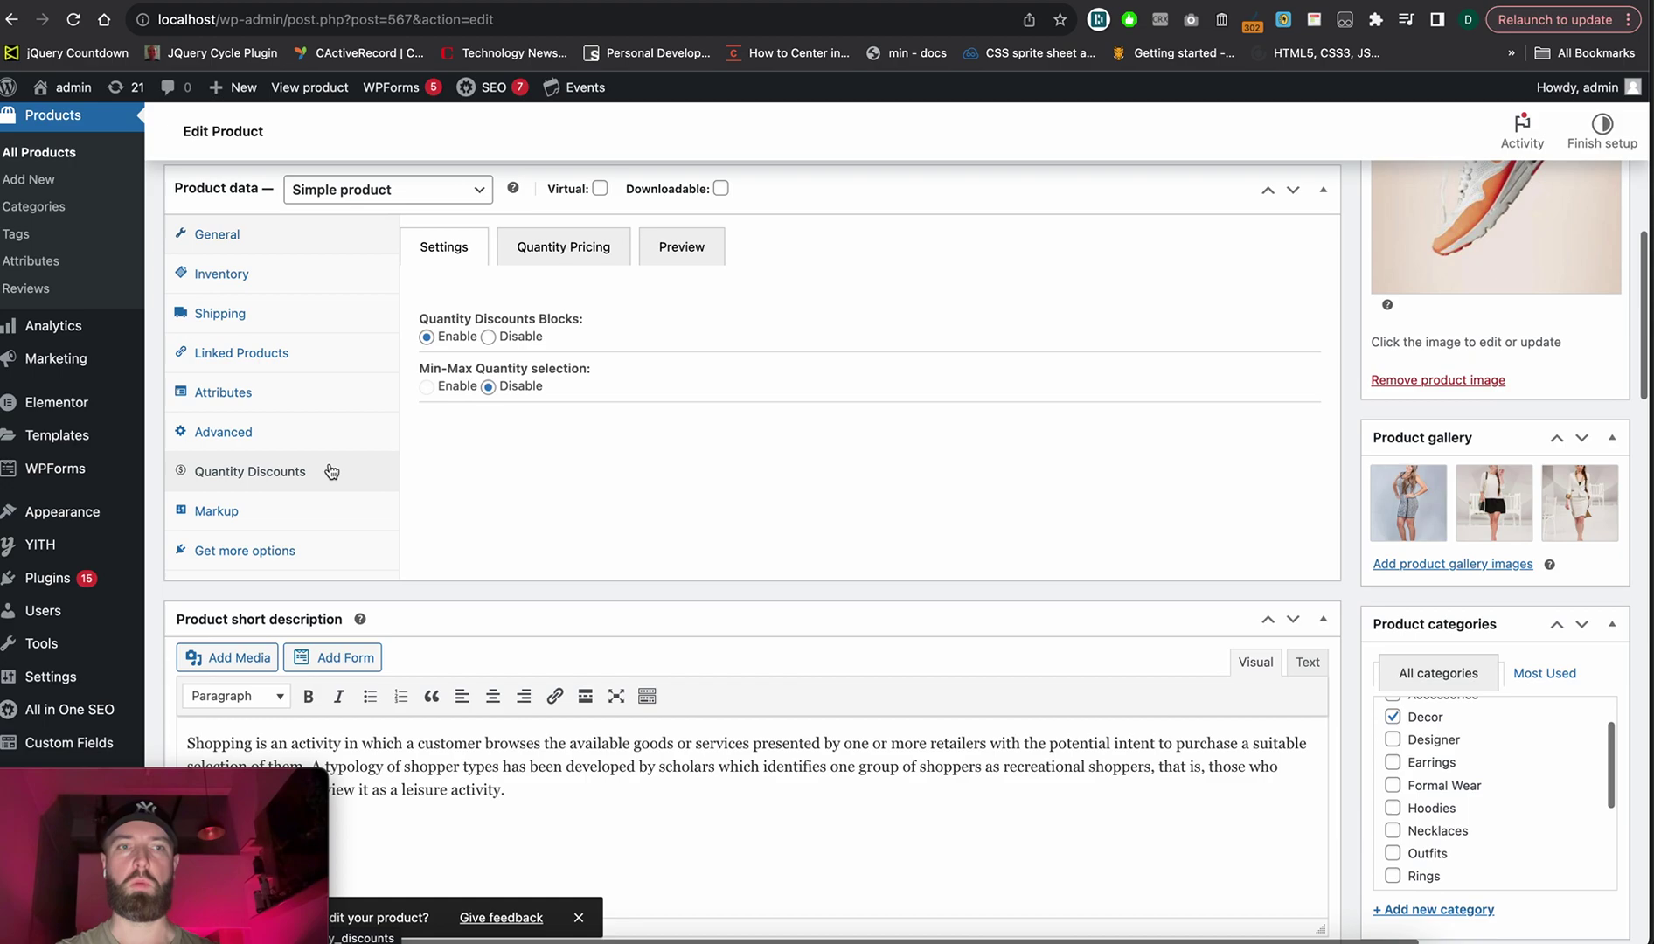
{"action": "left_click", "coordinate": [489, 338]}
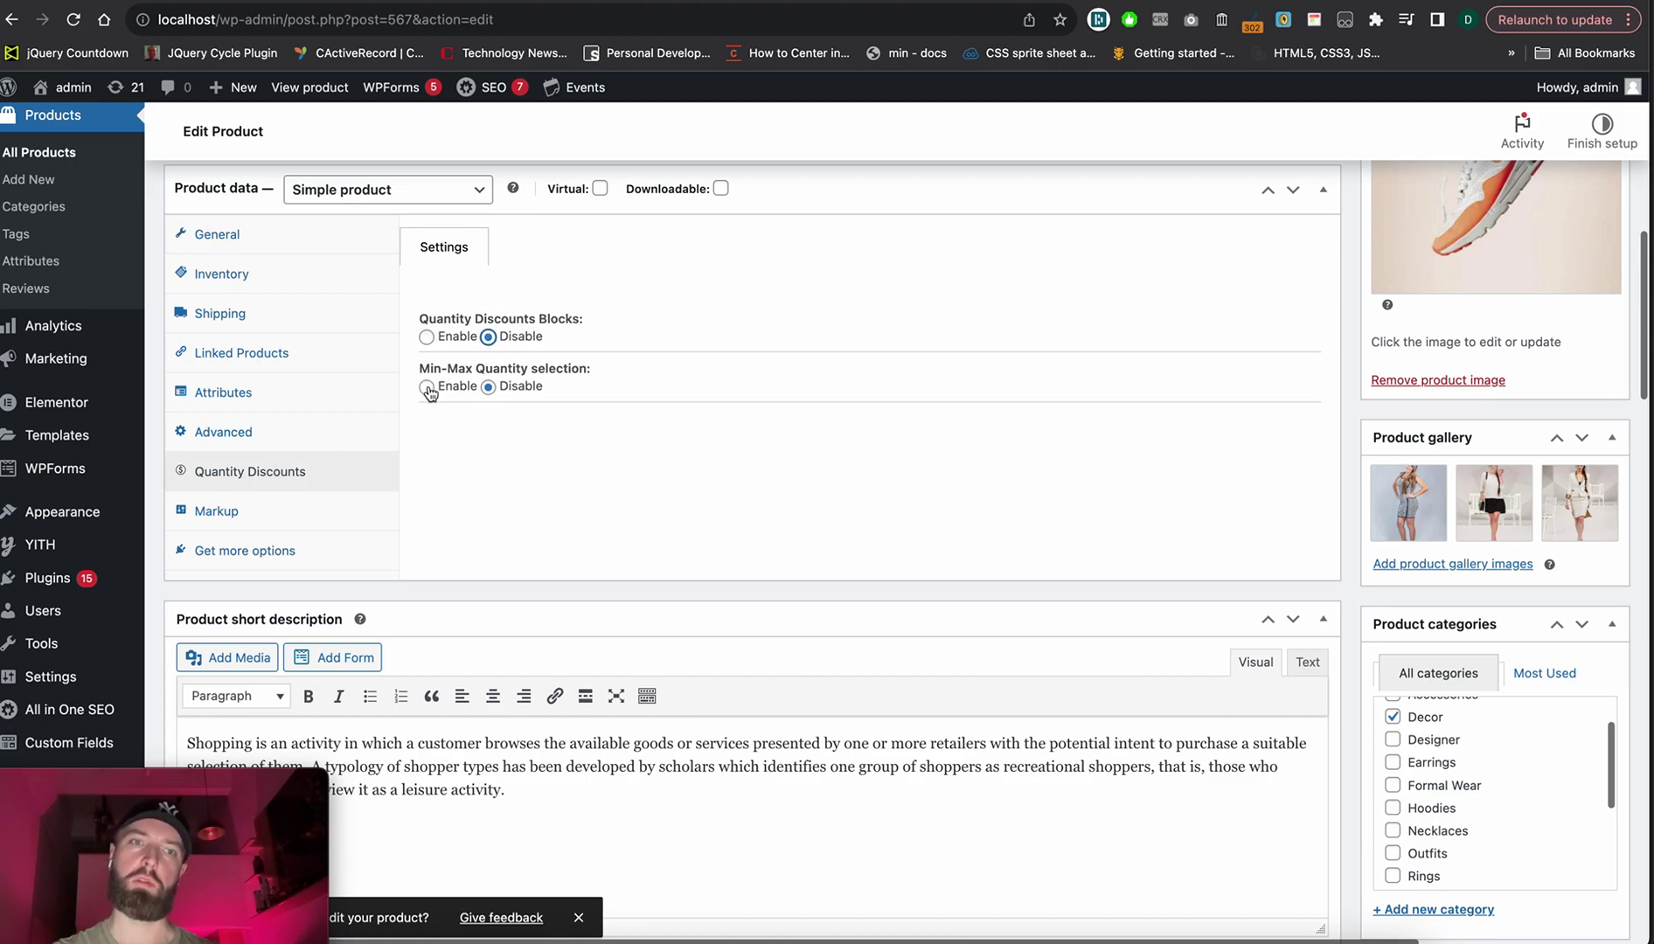
{"action": "left_click", "coordinate": [426, 388]}
Set the minimum quantity to 1 and maximum to 10, then Update the product.
{"action": "double_click", "coordinate": [455, 442]}
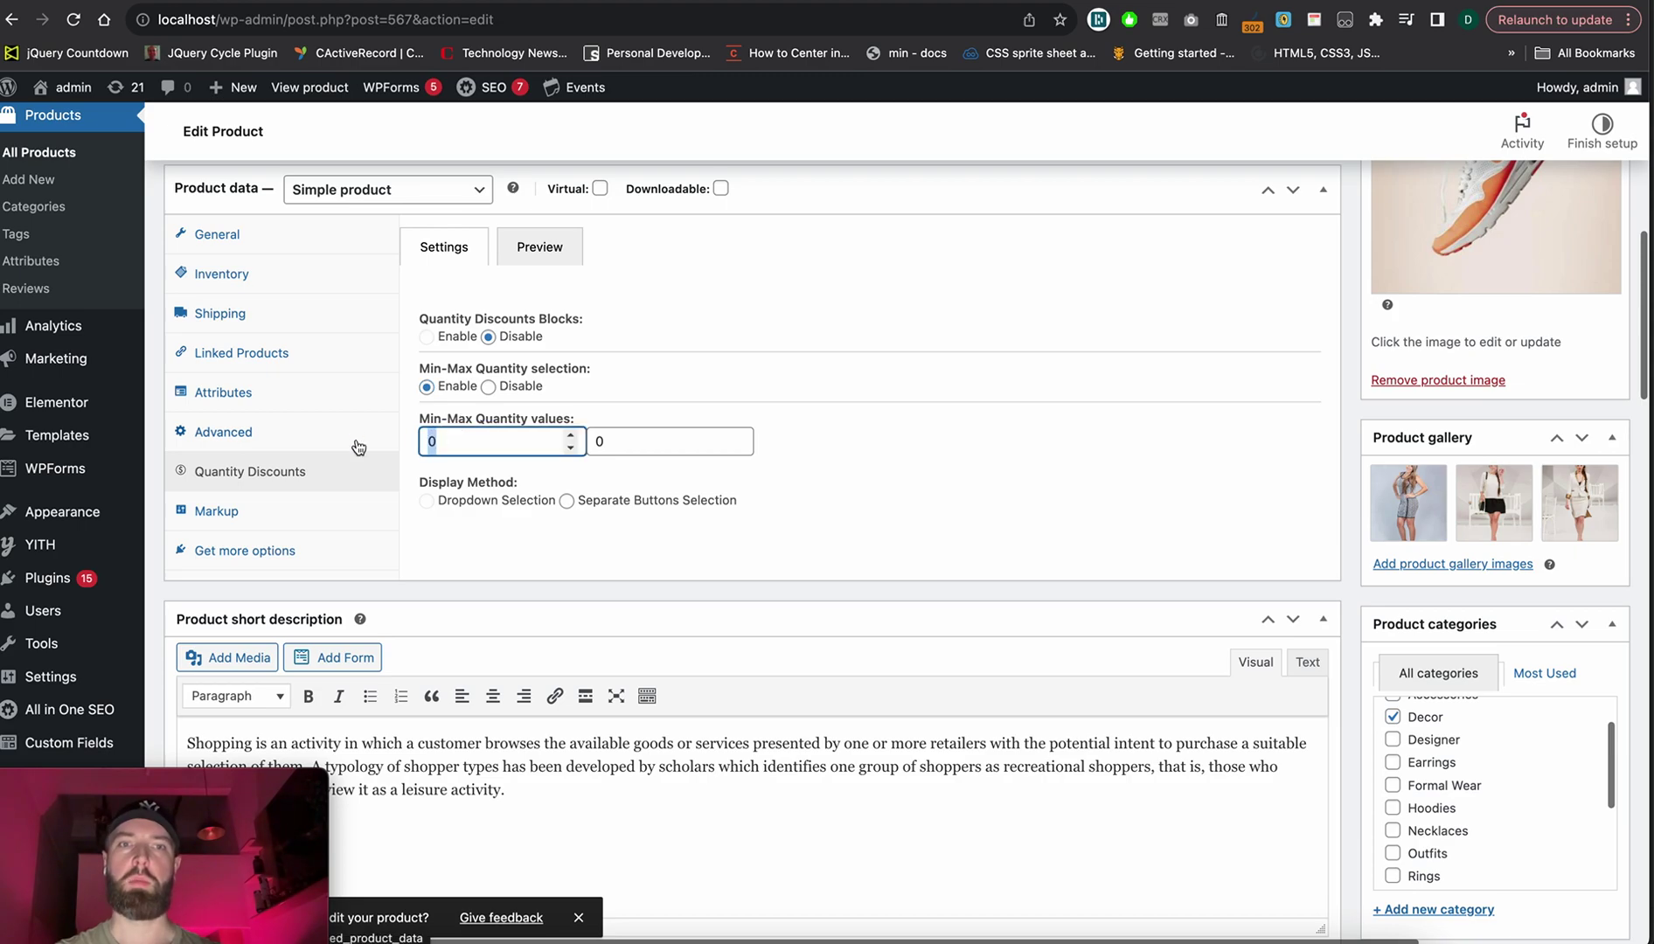
{"action": "type", "text": "1"}
{"action": "key", "text": "Tab"}
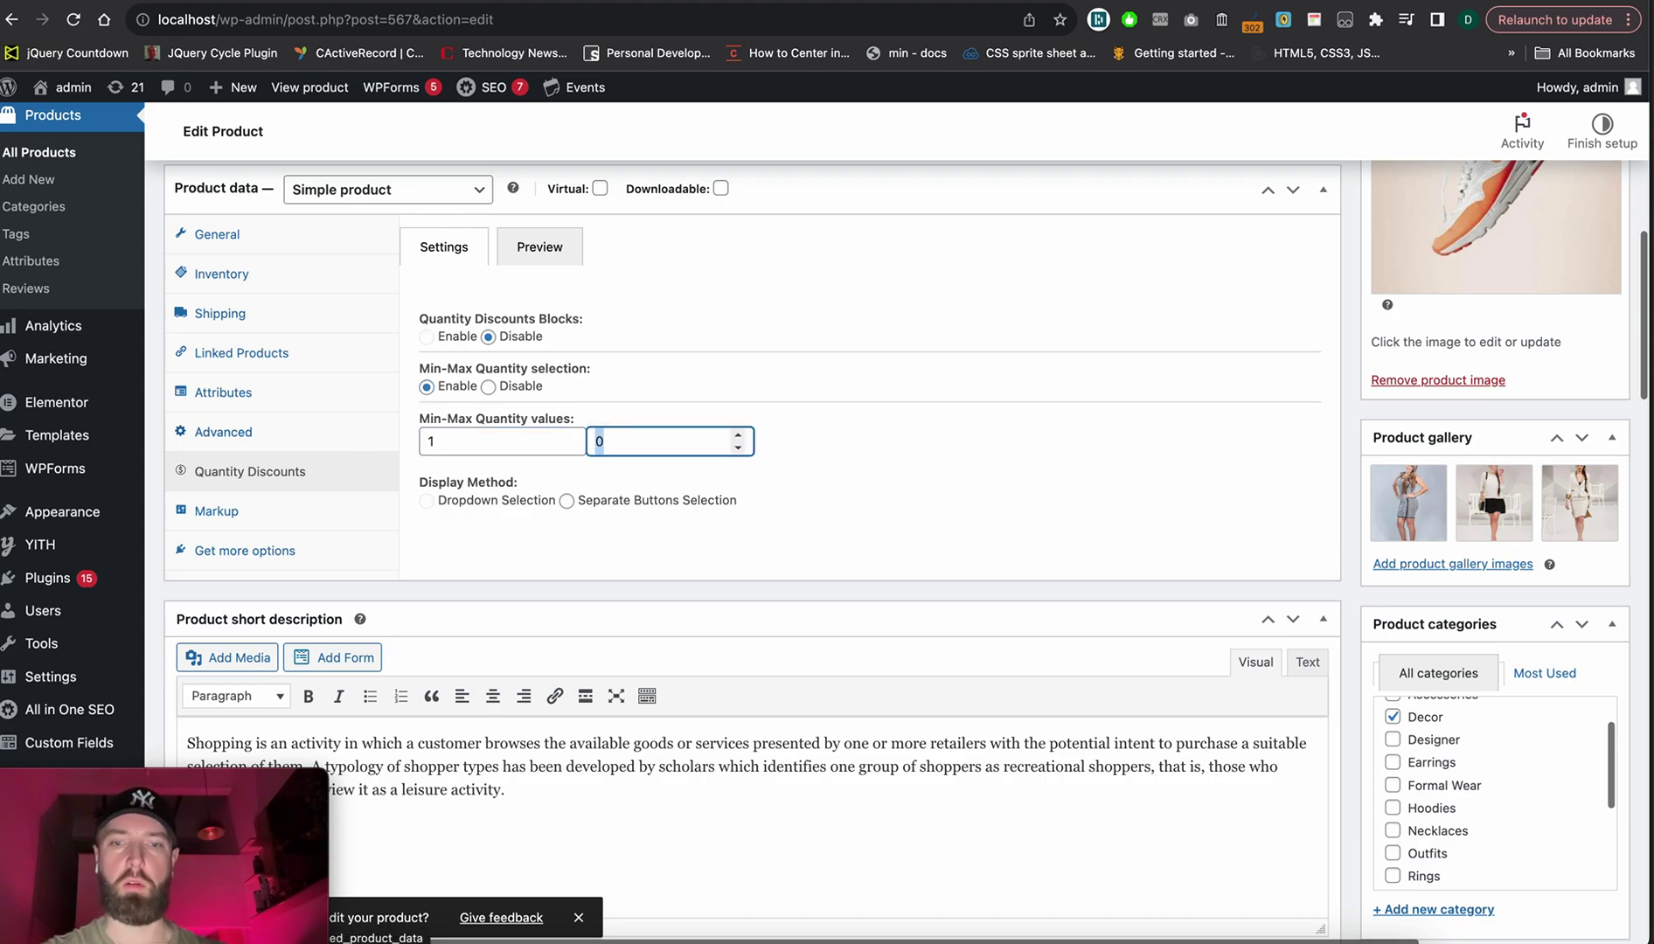
{"action": "type", "text": "1"}
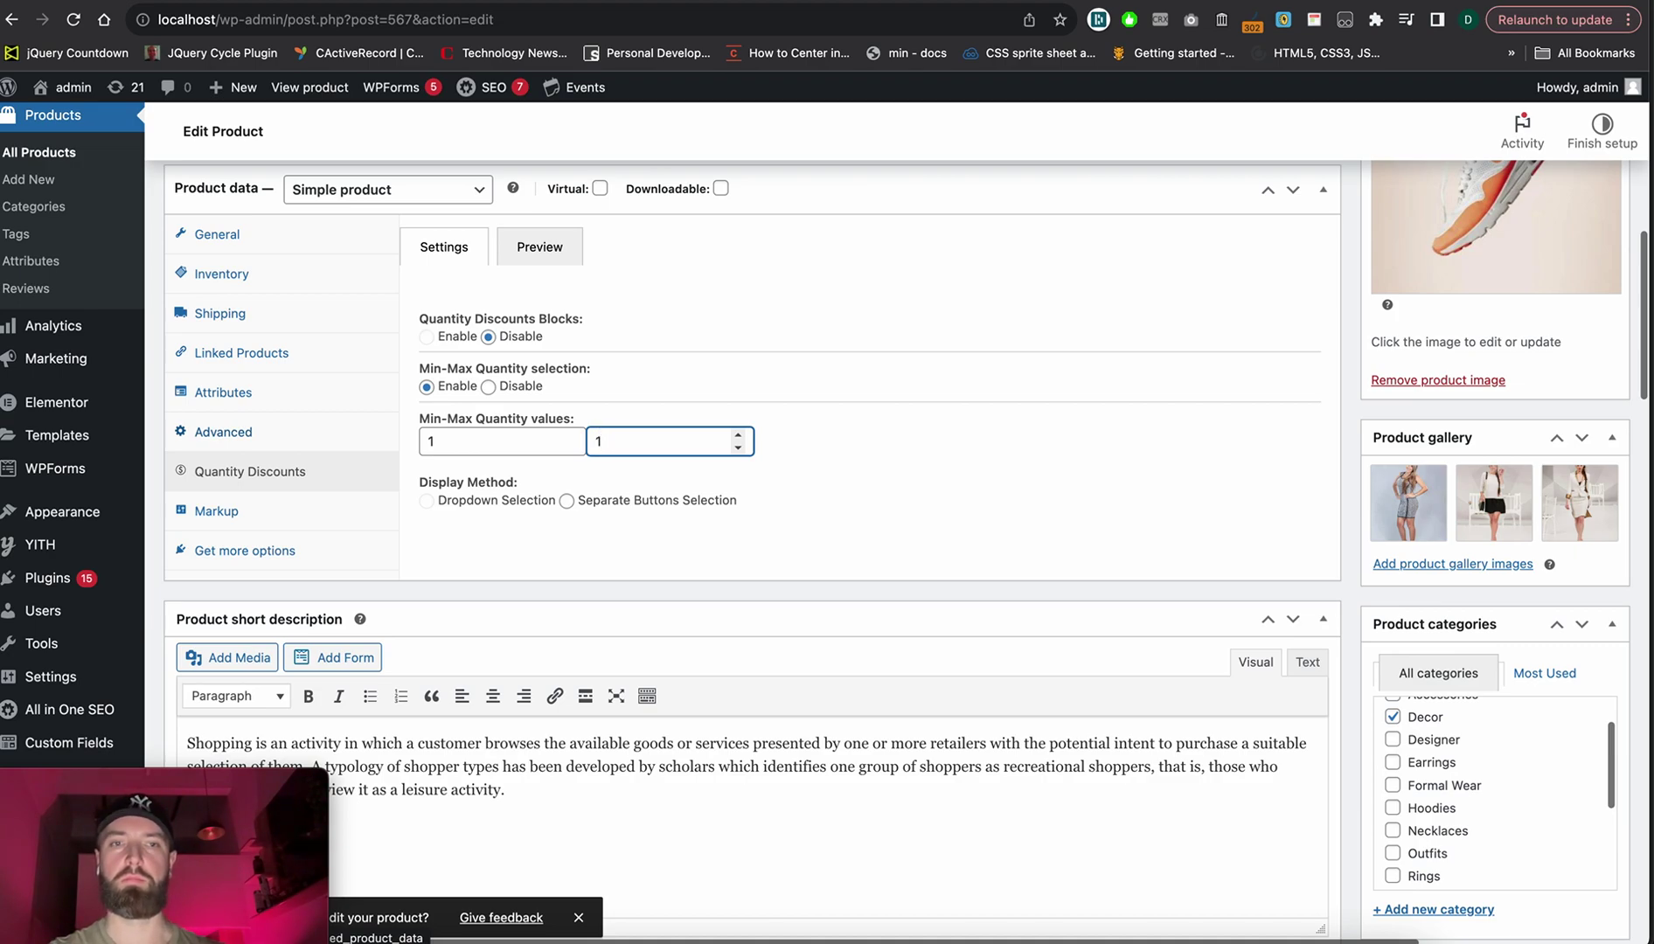
{"action": "scroll", "coordinate": [1294, 420], "scroll_direction": "up", "scroll_amount": 5}
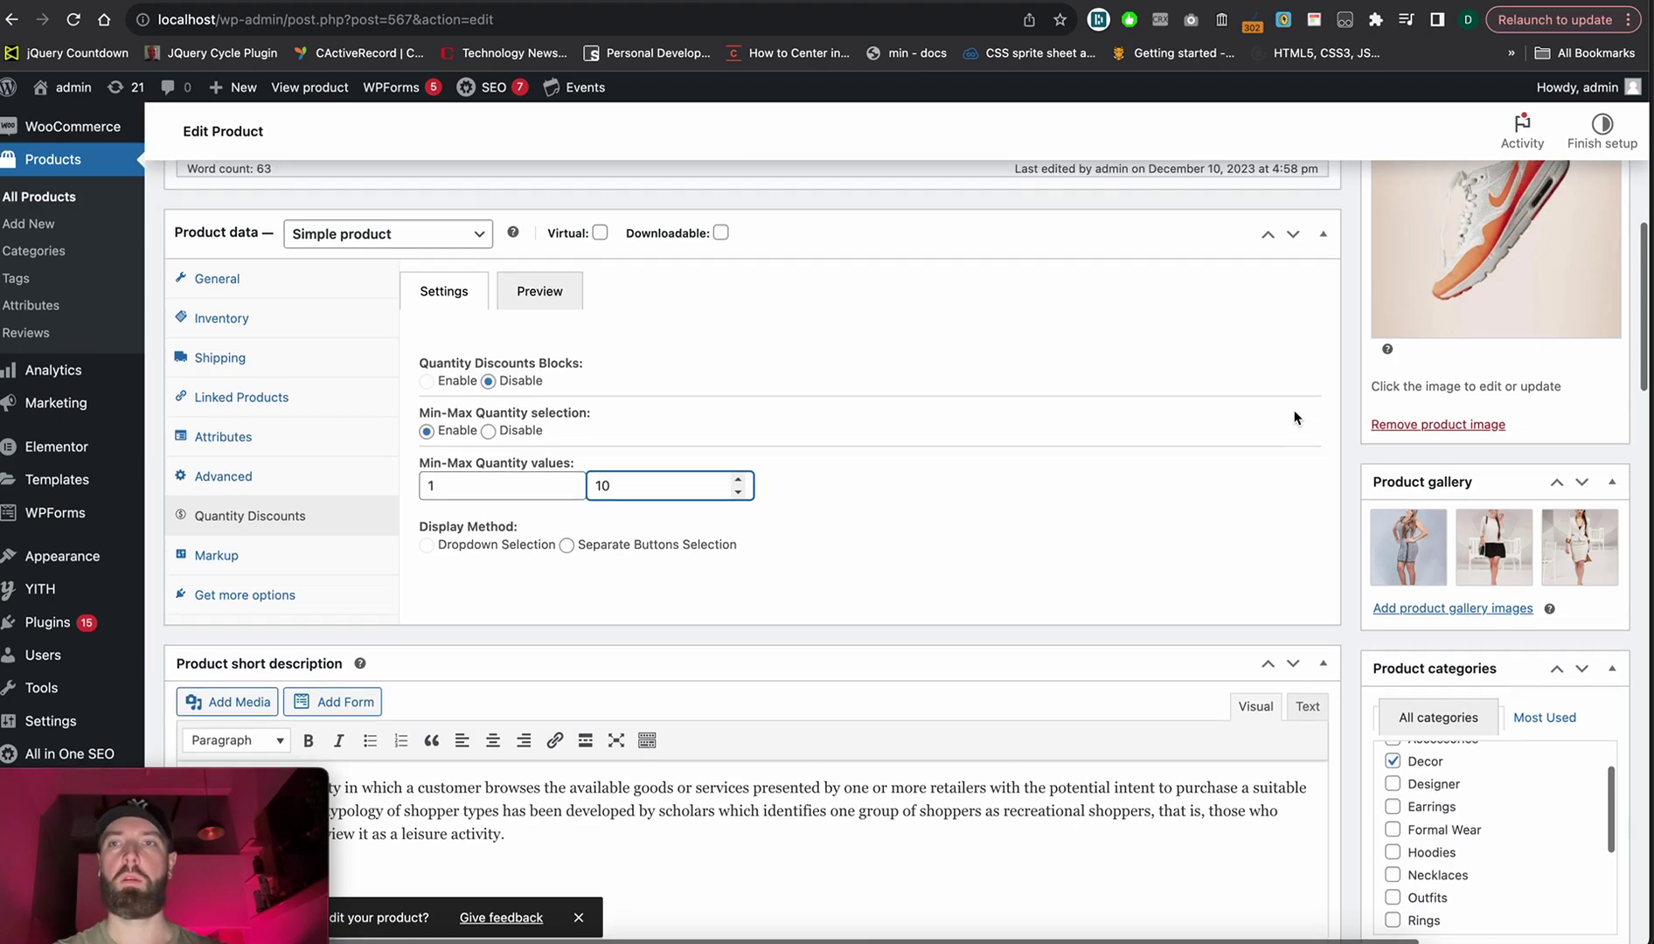
{"action": "left_click", "coordinate": [1570, 242]}
{"action": "left_click", "coordinate": [1572, 242]}
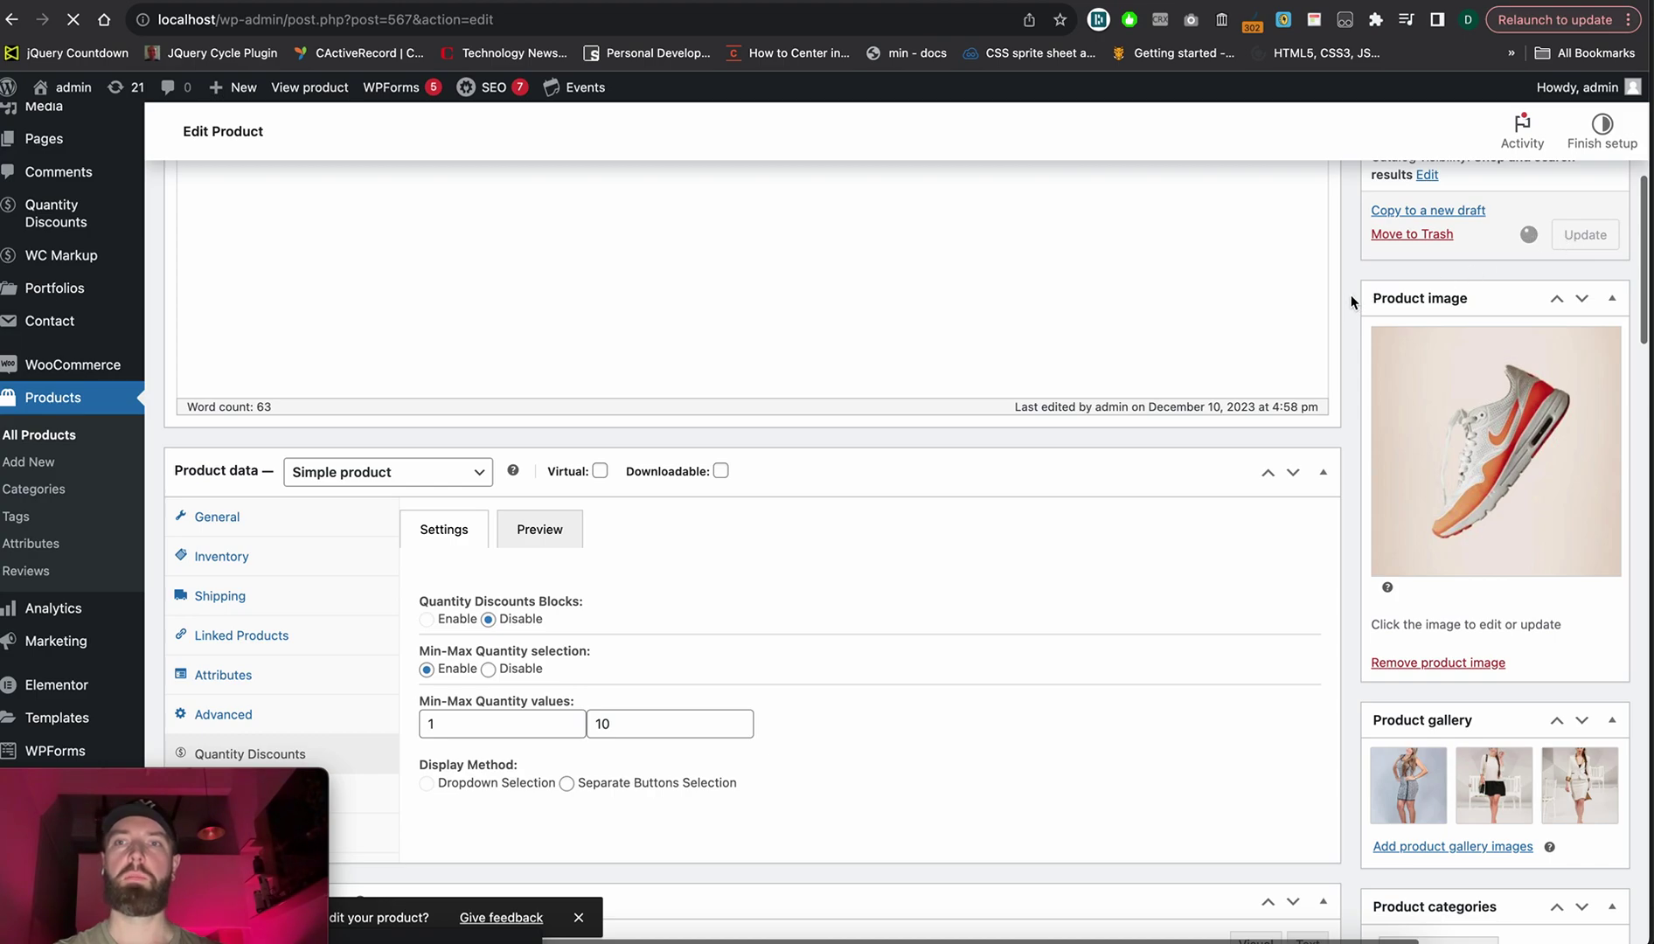
{"action": "scroll", "coordinate": [1351, 294], "scroll_direction": "down", "scroll_amount": 1}
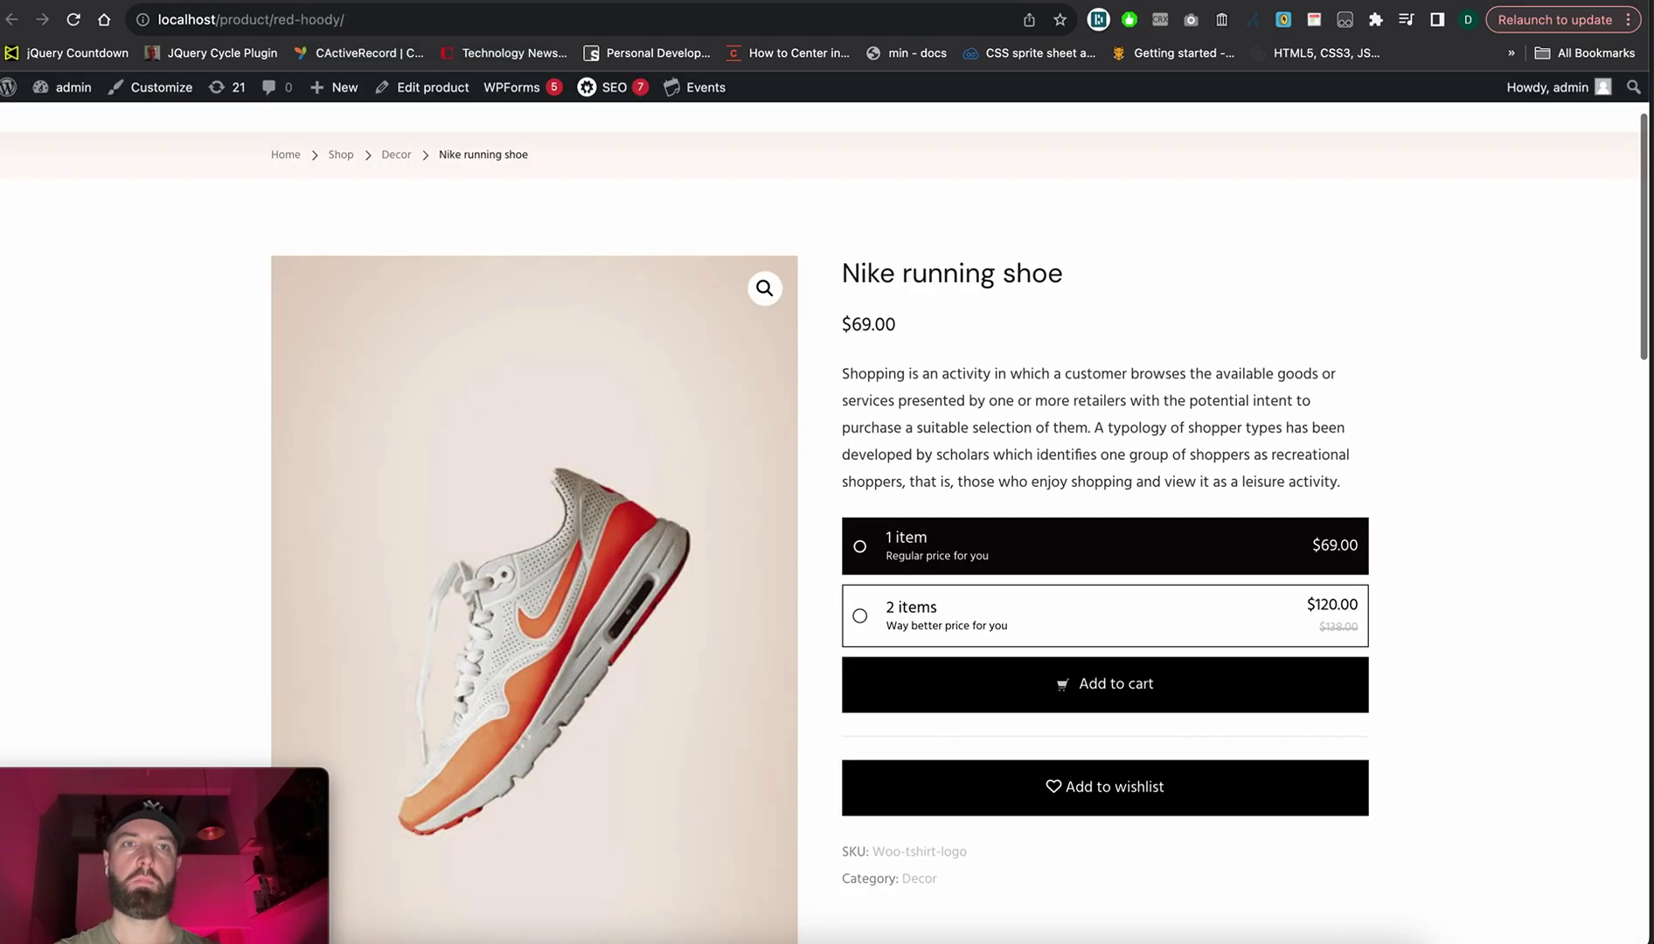
Reload the Nike running shoe product page to show the new 1–10 quantity limits.
{"action": "key", "text": "super+r"}
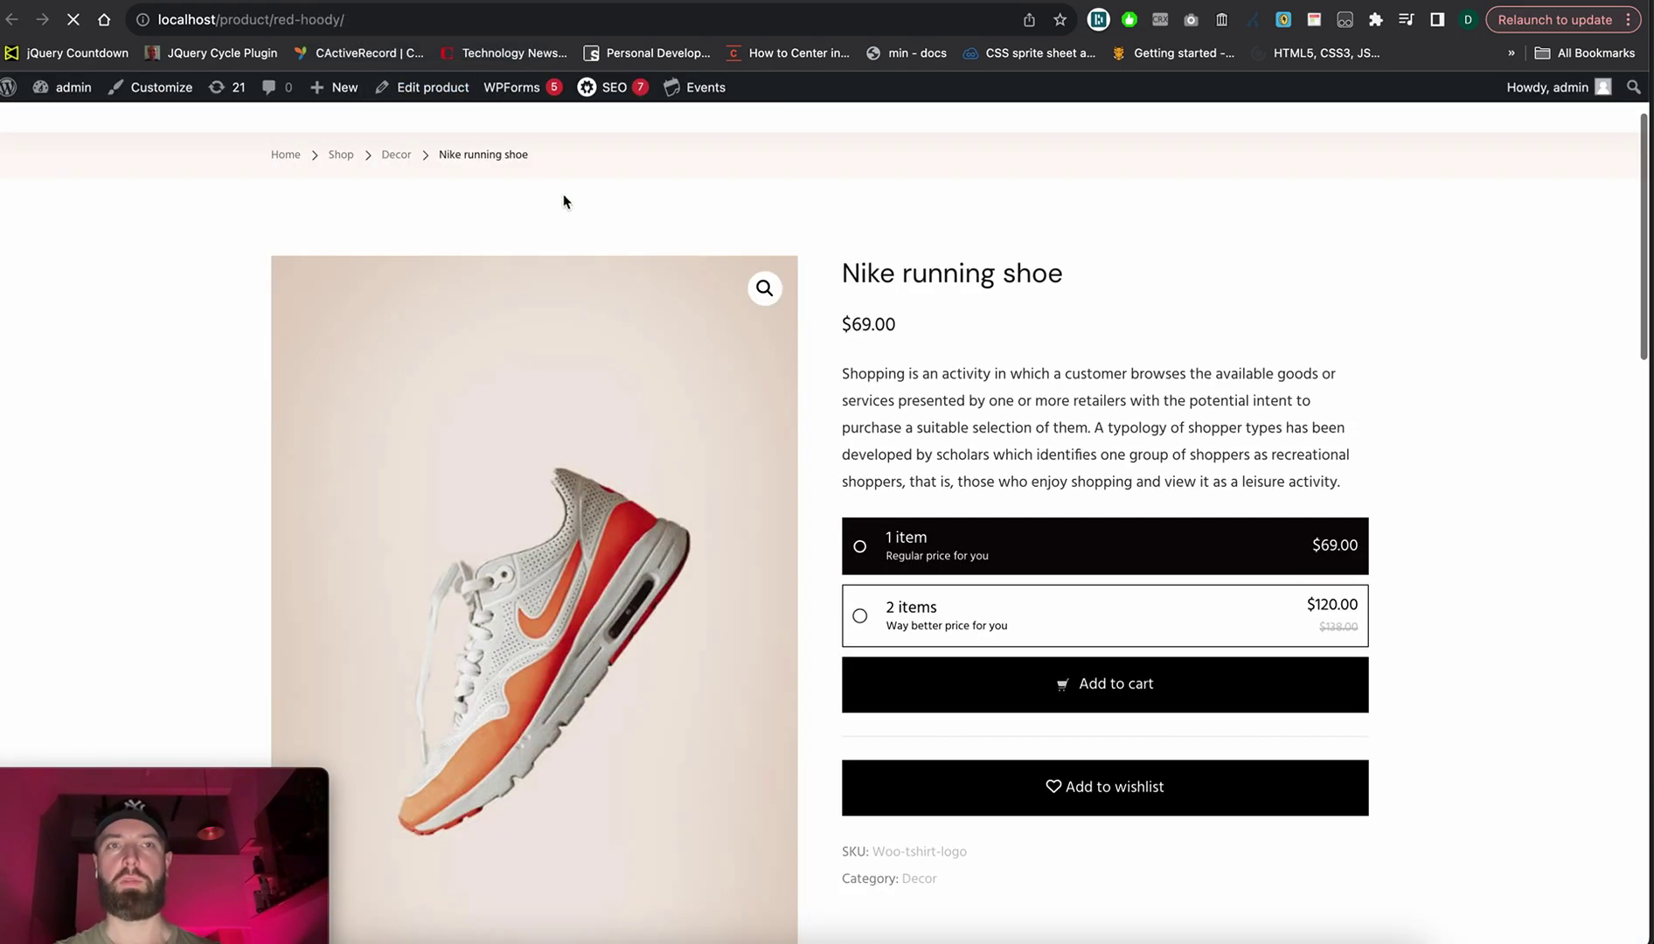